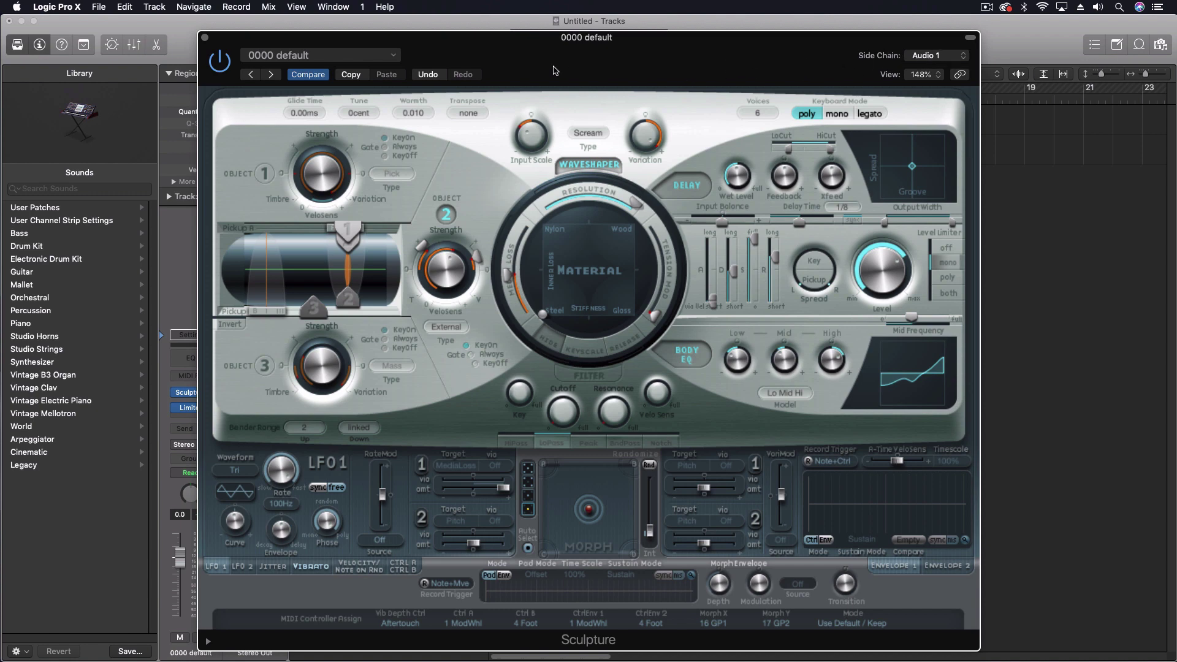
# Select the Audio 1 track and route its output to Stereo Output
pyautogui.moveTo(523, 86); pyautogui.dragTo(520, 304)
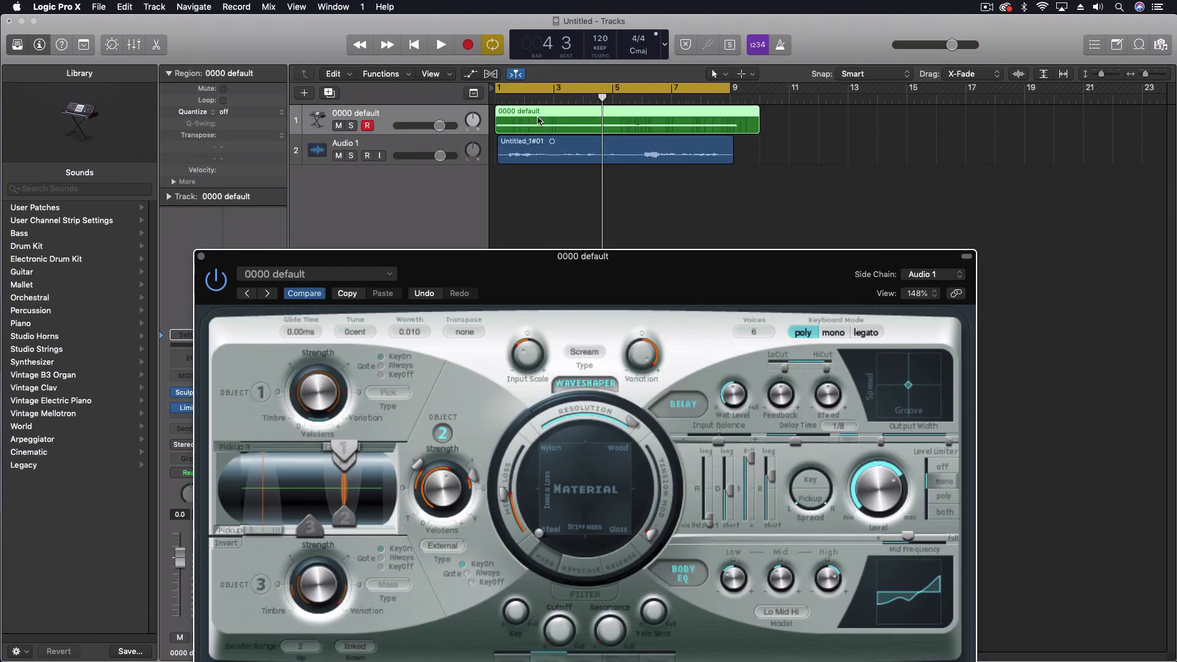
pyautogui.moveTo(451, 266); pyautogui.dragTo(595, 269)
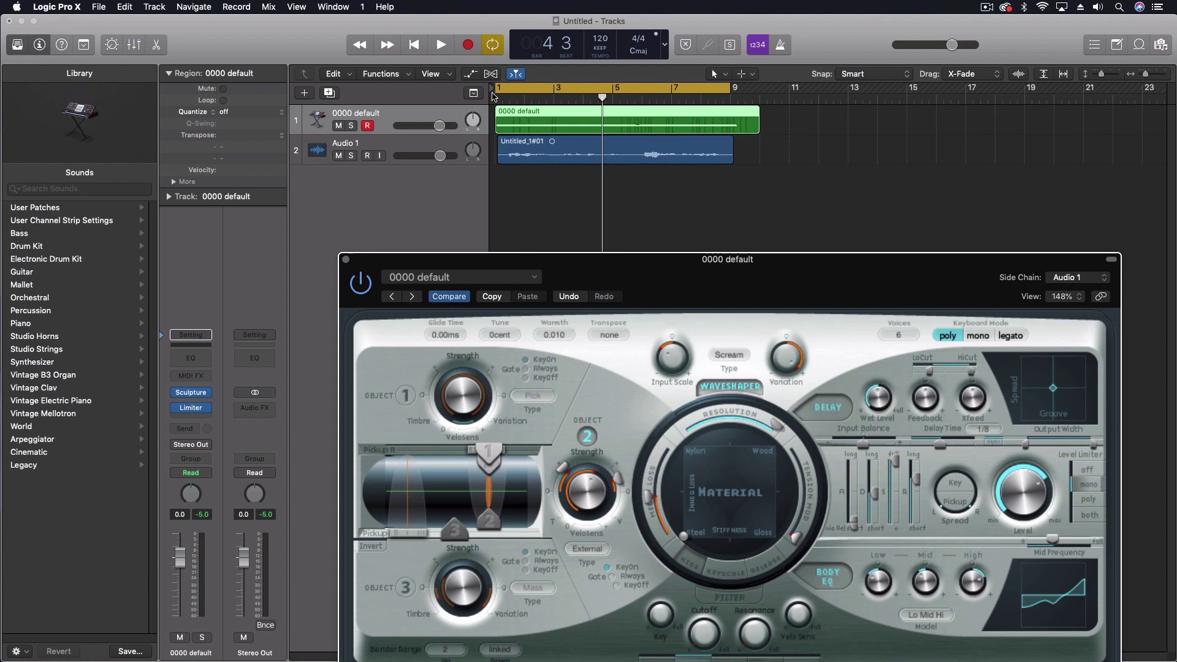
pyautogui.click(423, 148)
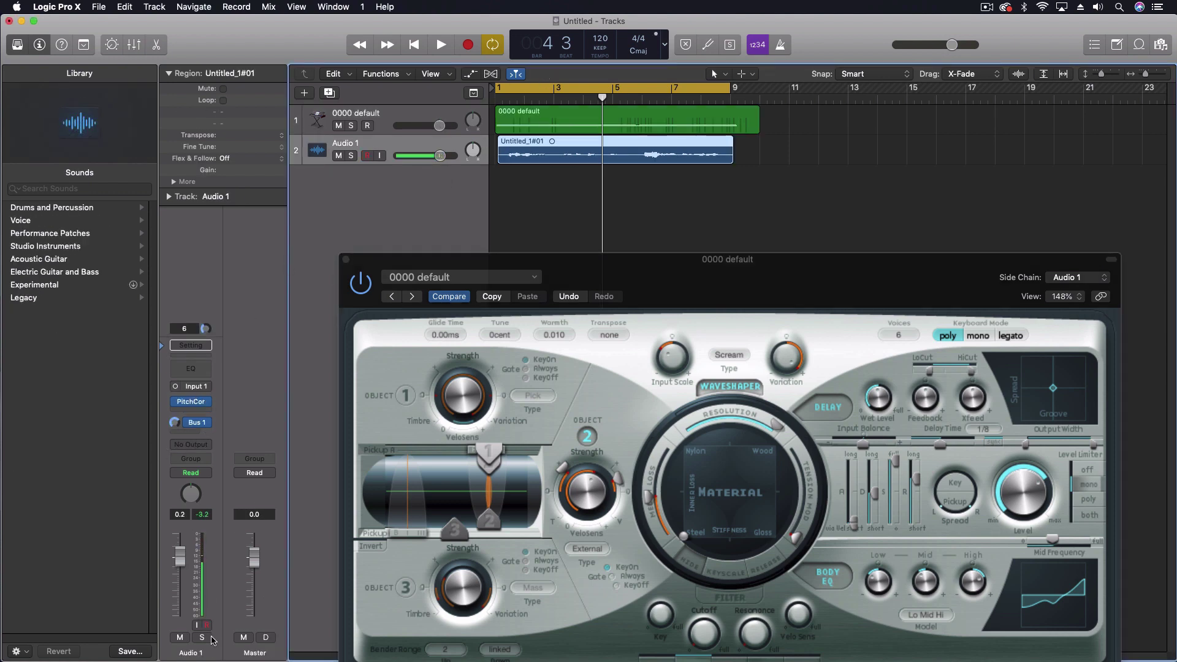
pyautogui.click(193, 445)
pyautogui.moveTo(194, 460)
pyautogui.click(296, 464)
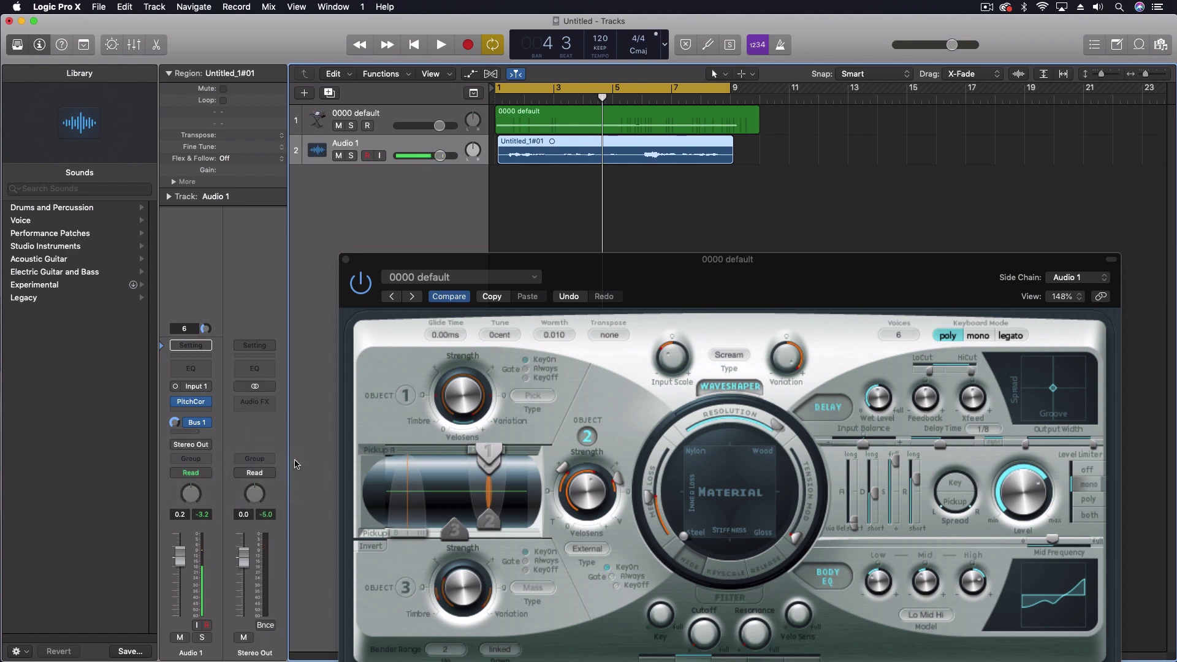
# Mute the 0000 default instrument track and play back a short passage of the audio track on its own
pyautogui.click(339, 125)
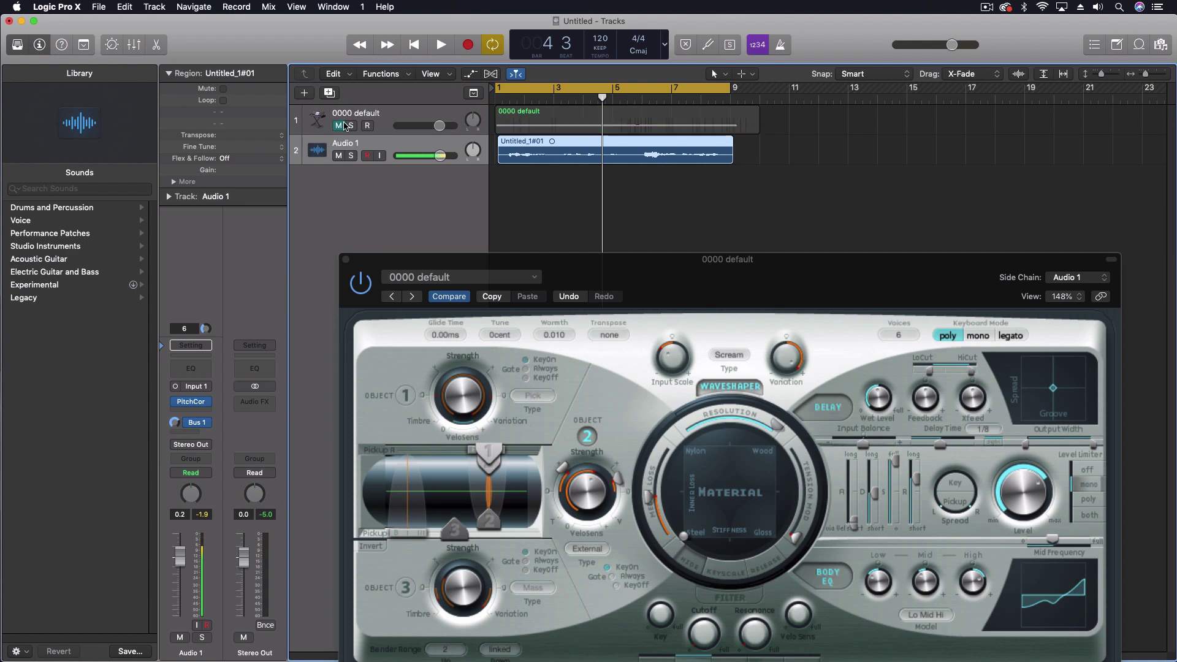
pyautogui.press('space')
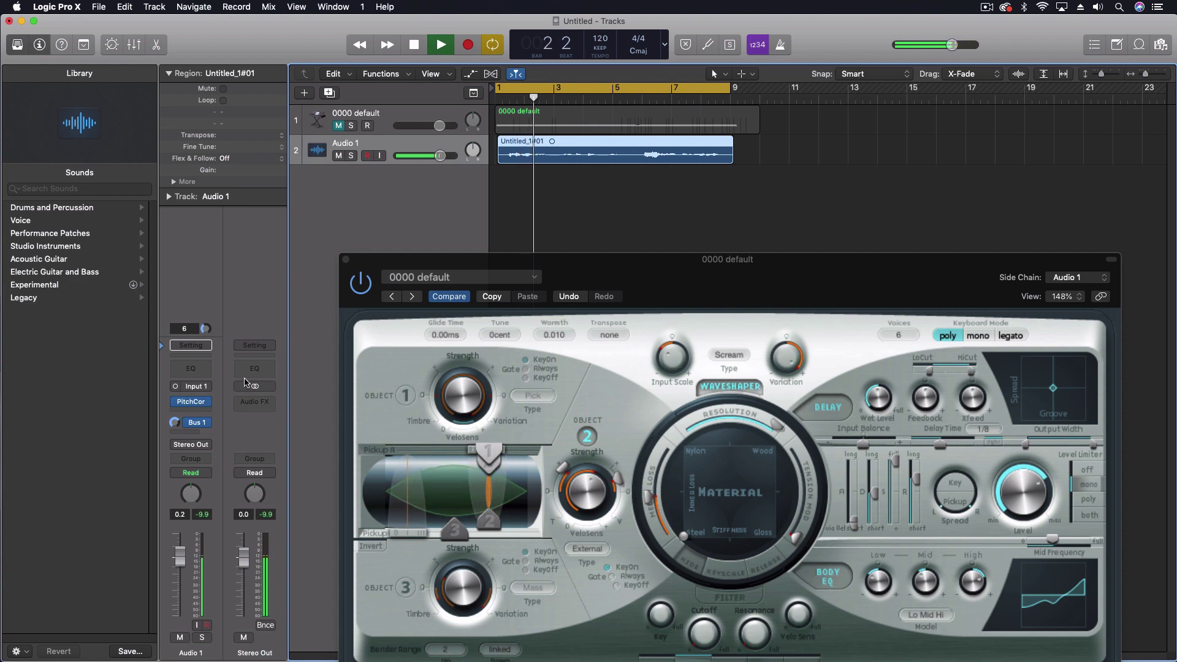
pyautogui.press('space')
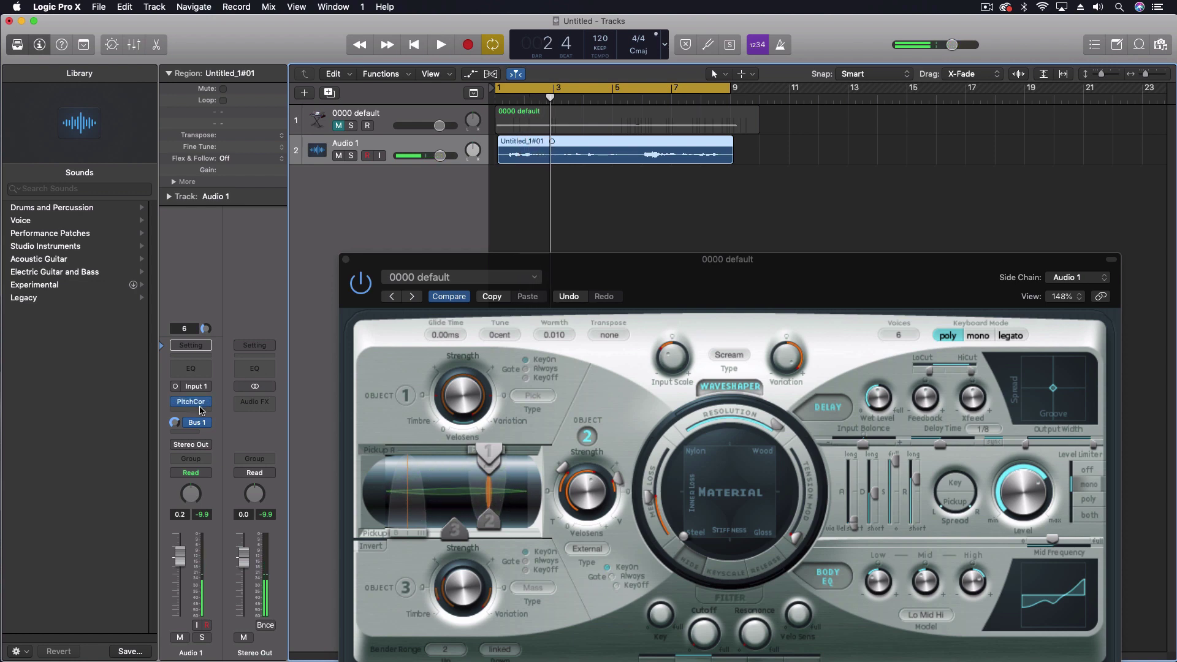
# Set the Audio 1 track to No Output and unmute the 0000 default instrument track
pyautogui.click(206, 444)
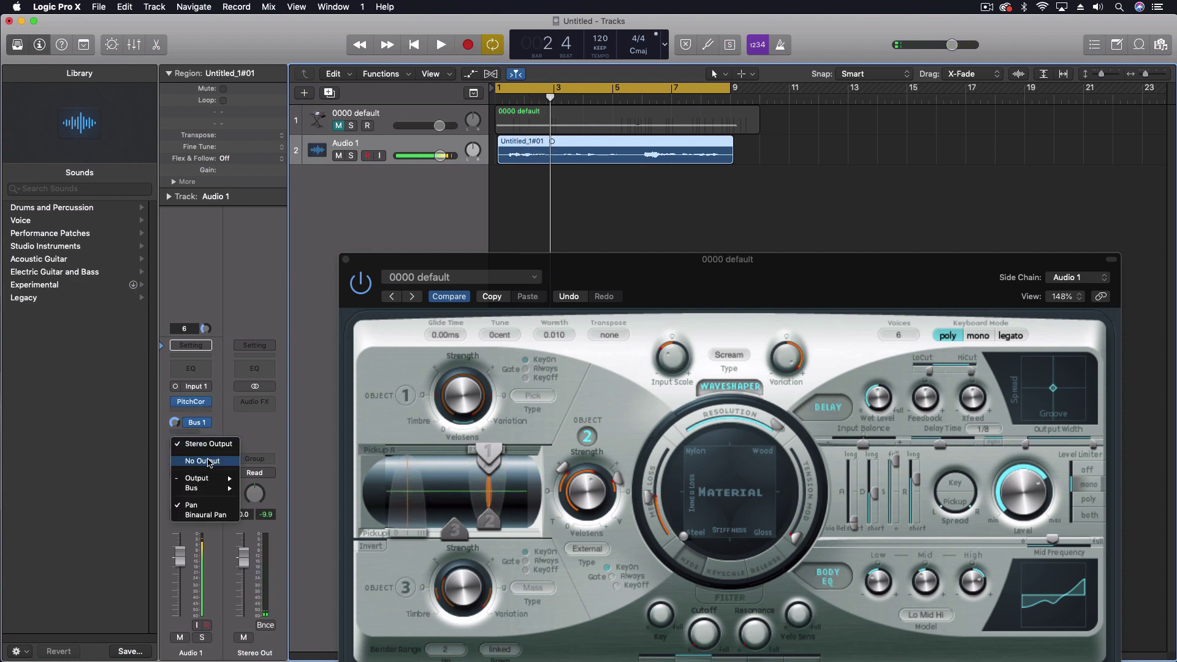
pyautogui.click(208, 462)
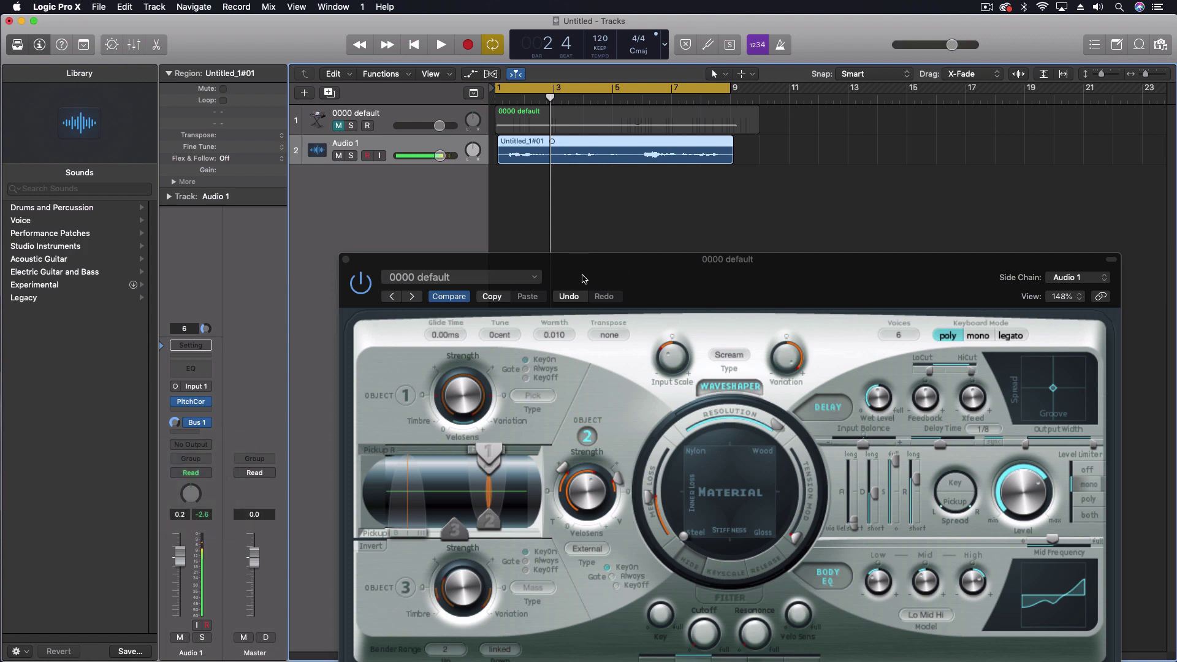
pyautogui.moveTo(583, 279)
pyautogui.mouseDown()
pyautogui.moveTo(546, 222)
pyautogui.moveTo(445, 304)
pyautogui.moveTo(542, 232)
pyautogui.moveTo(539, 60)
pyautogui.mouseUp()
pyautogui.click(338, 127)
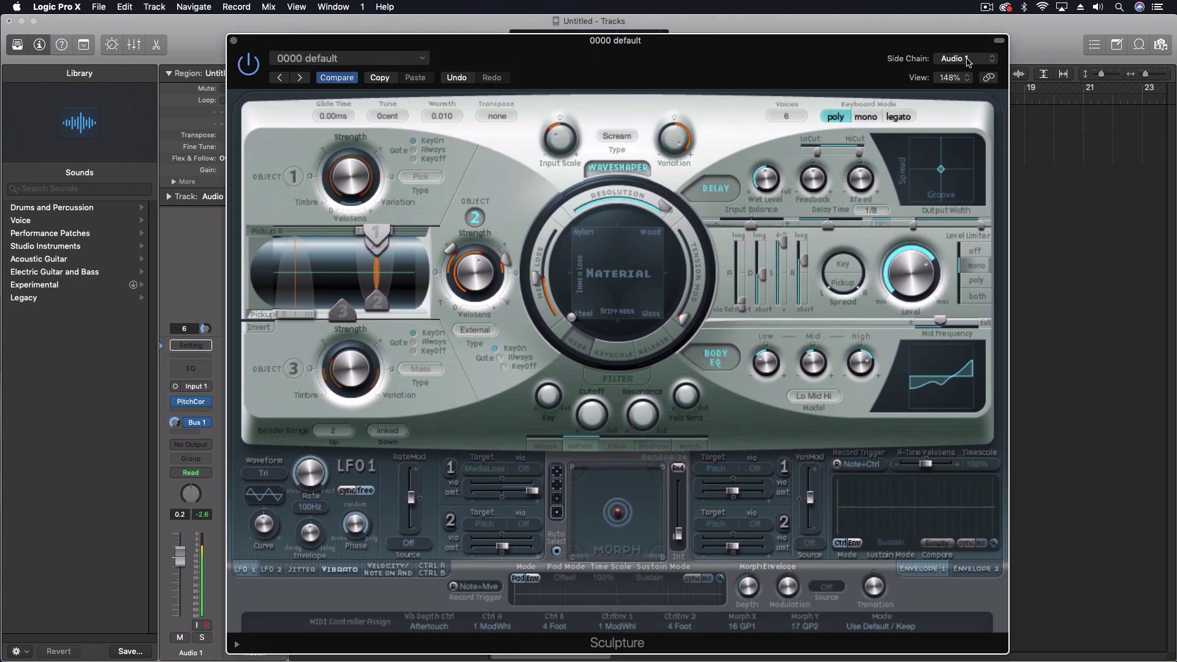
# Choose Audio 1 as Sculpture's side chain source and rename the Audio 1 track VOX
pyautogui.click(968, 59)
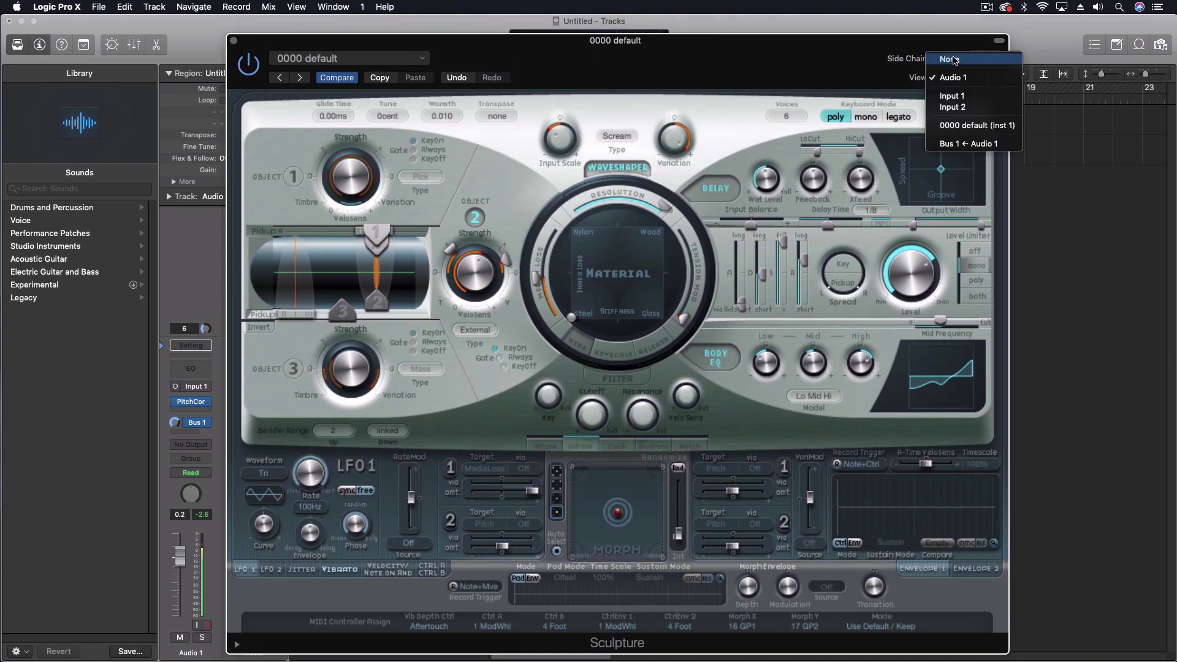
pyautogui.click(974, 81)
pyautogui.moveTo(233, 166); pyautogui.dragTo(602, 153)
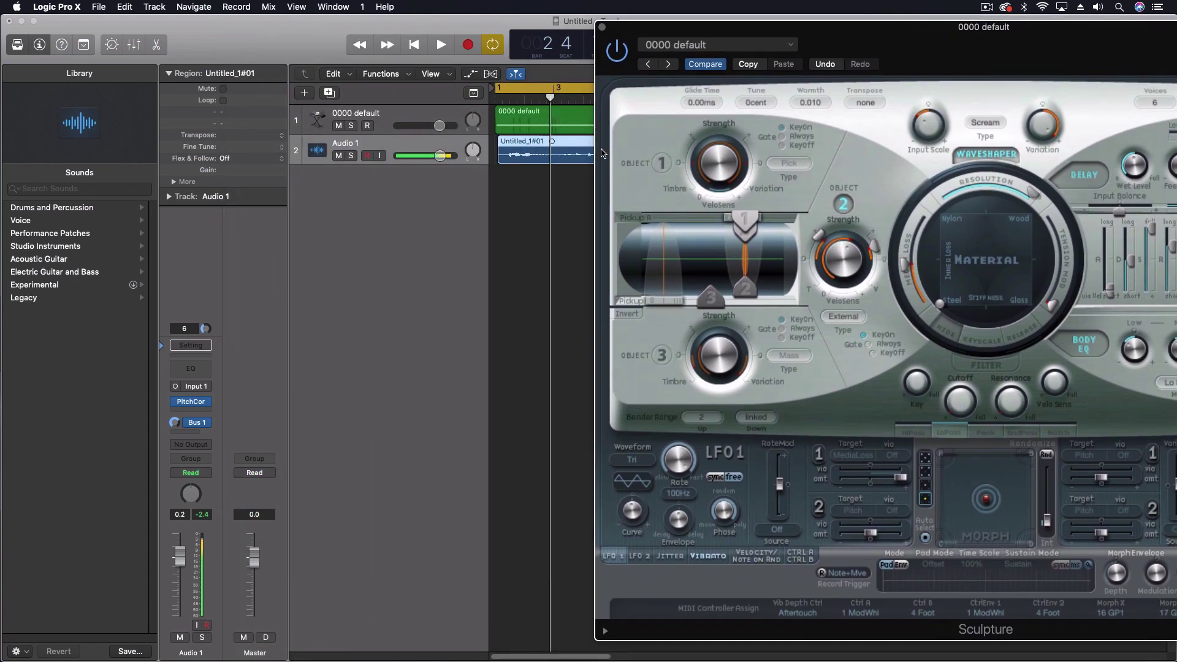
pyautogui.doubleClick(350, 143)
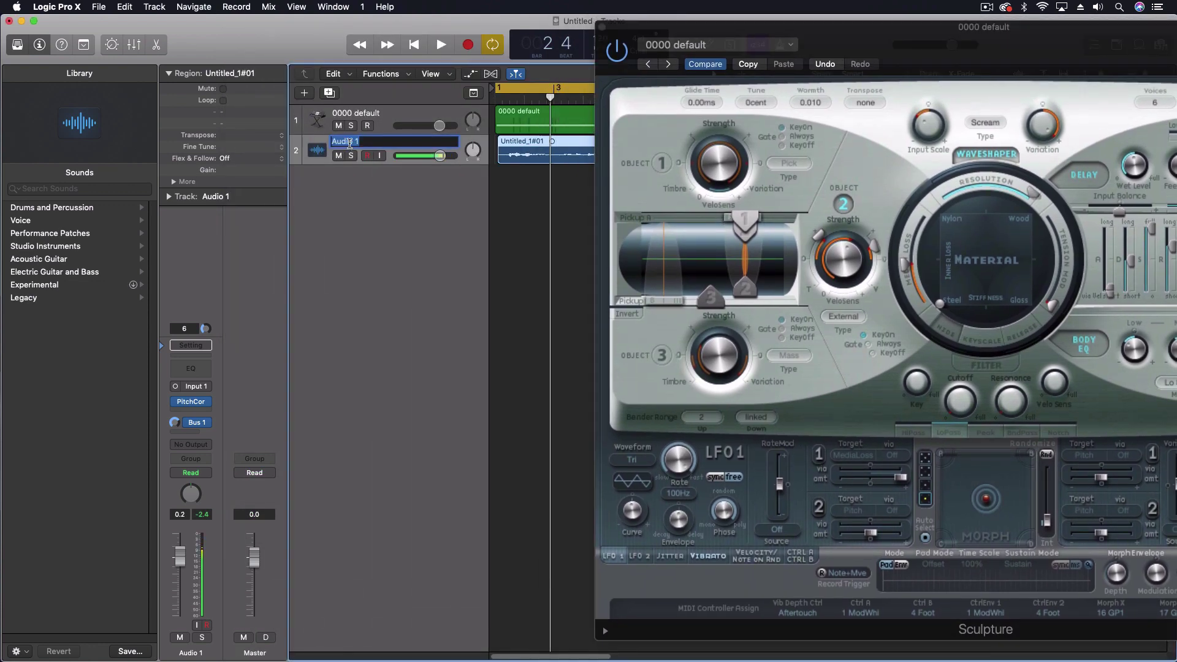
pyautogui.write('VOX')
pyautogui.press('Return')
# Select VOX (Audio 1) as Sculpture's side chain source
pyautogui.moveTo(876, 44)
pyautogui.mouseDown()
pyautogui.moveTo(472, 48)
pyautogui.moveTo(495, 49)
pyautogui.mouseUp()
pyautogui.click(992, 50)
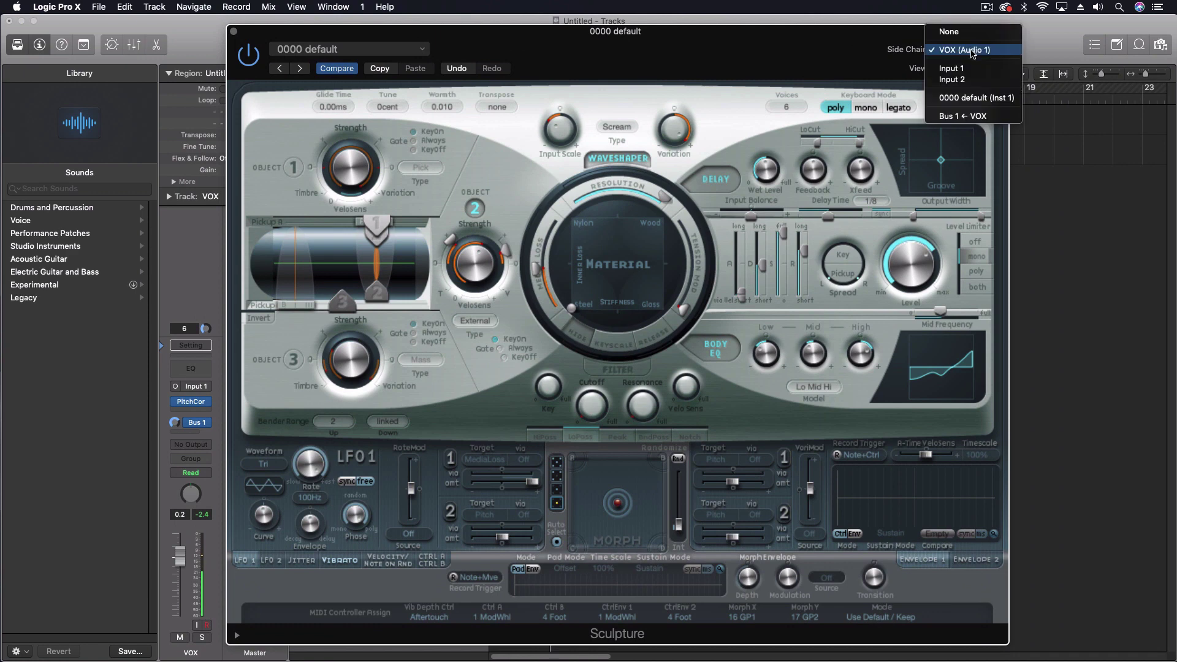
pyautogui.click(960, 51)
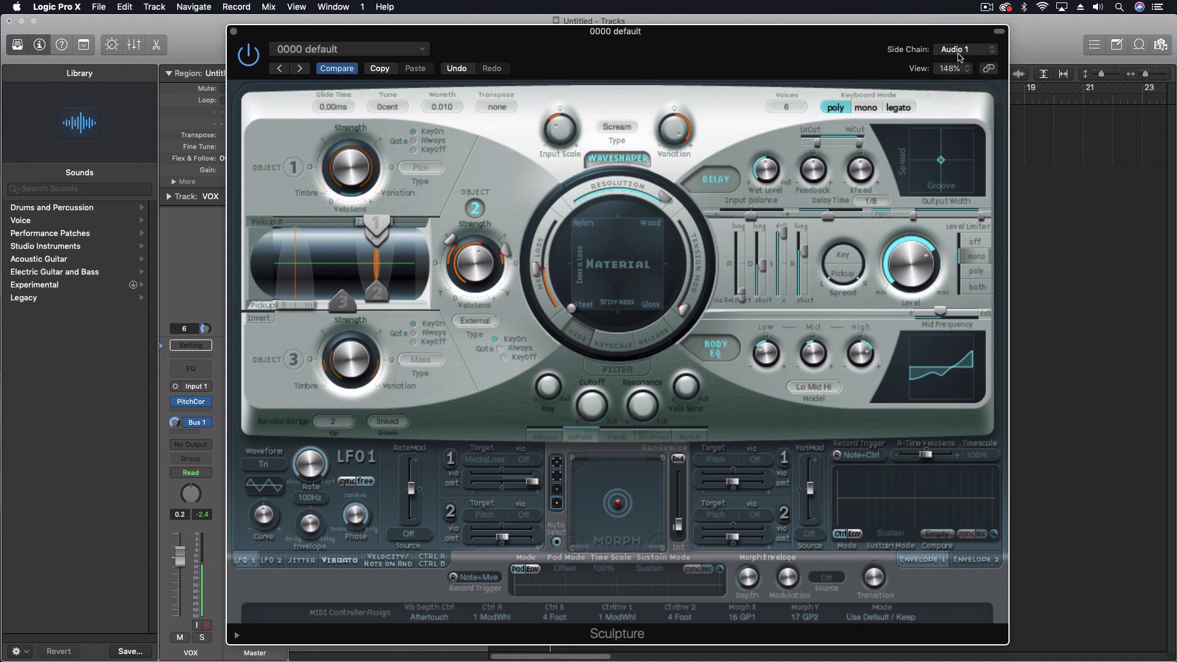
pyautogui.click(938, 51)
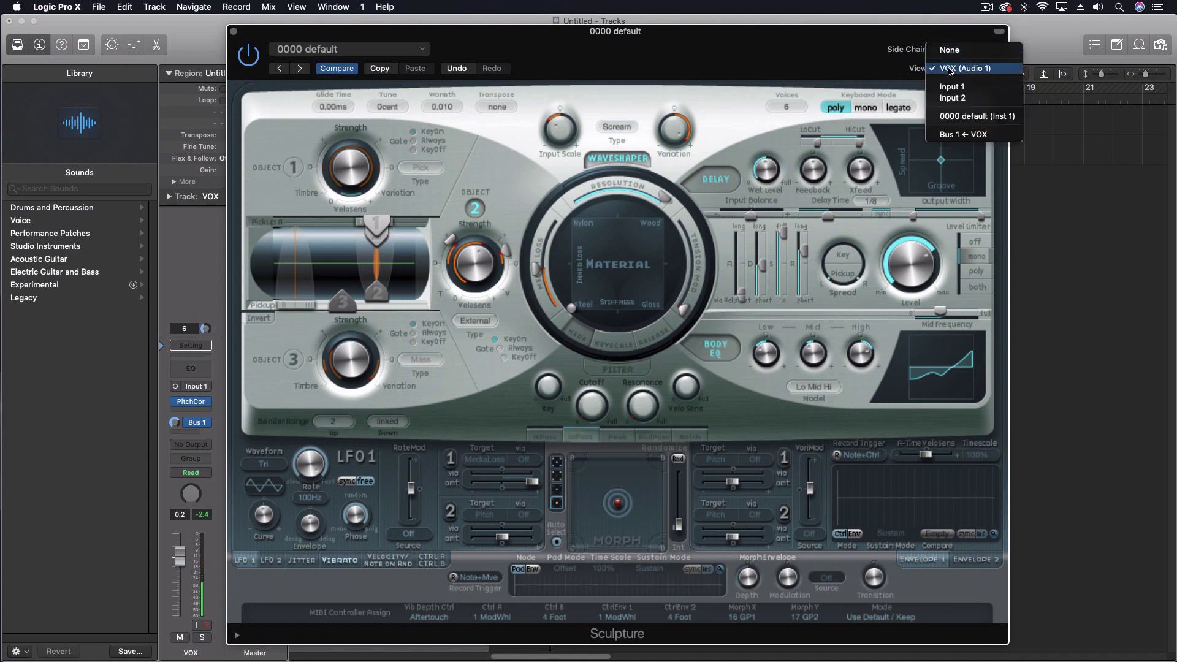
pyautogui.click(949, 68)
# Review the side chain source and Object 2's available excitation types, keeping External selected
pyautogui.moveTo(581, 49)
pyautogui.mouseDown()
pyautogui.moveTo(559, 62)
pyautogui.moveTo(561, 51)
pyautogui.mouseUp()
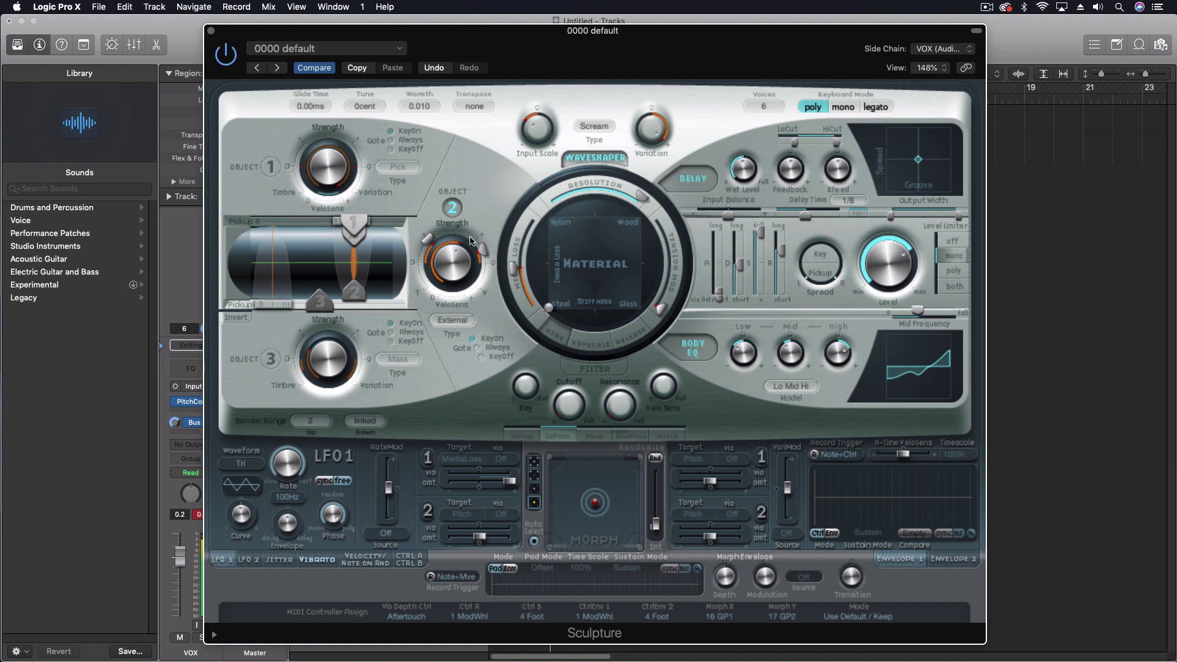
pyautogui.click(931, 49)
pyautogui.click(826, 47)
pyautogui.click(450, 321)
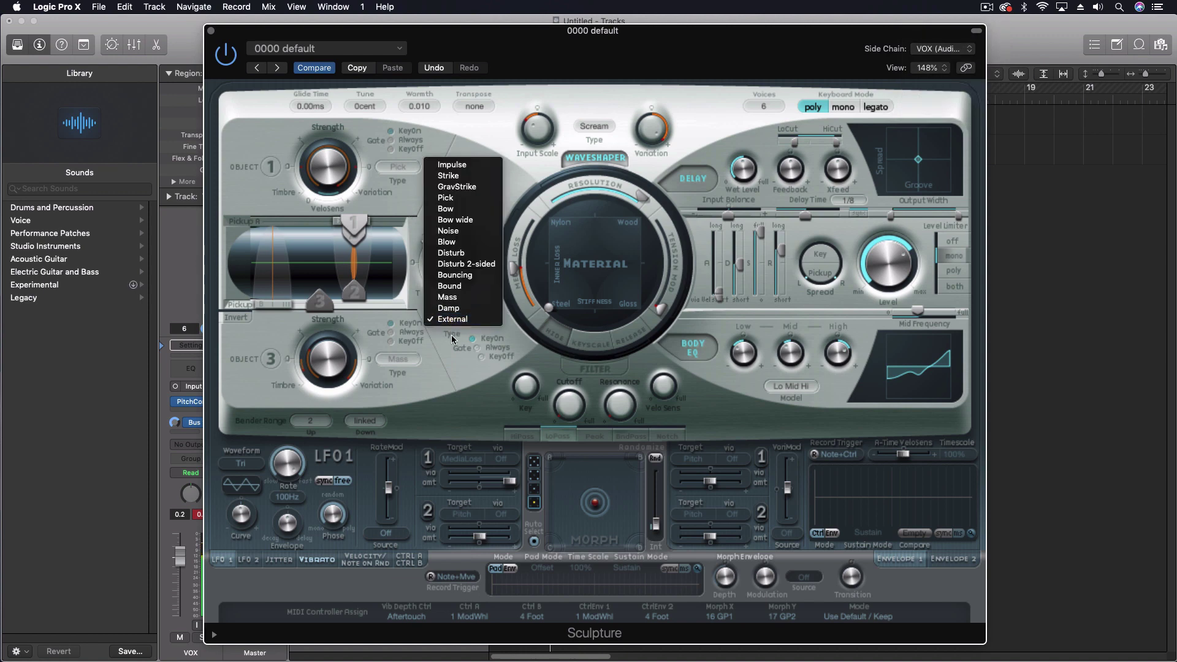
pyautogui.click(450, 332)
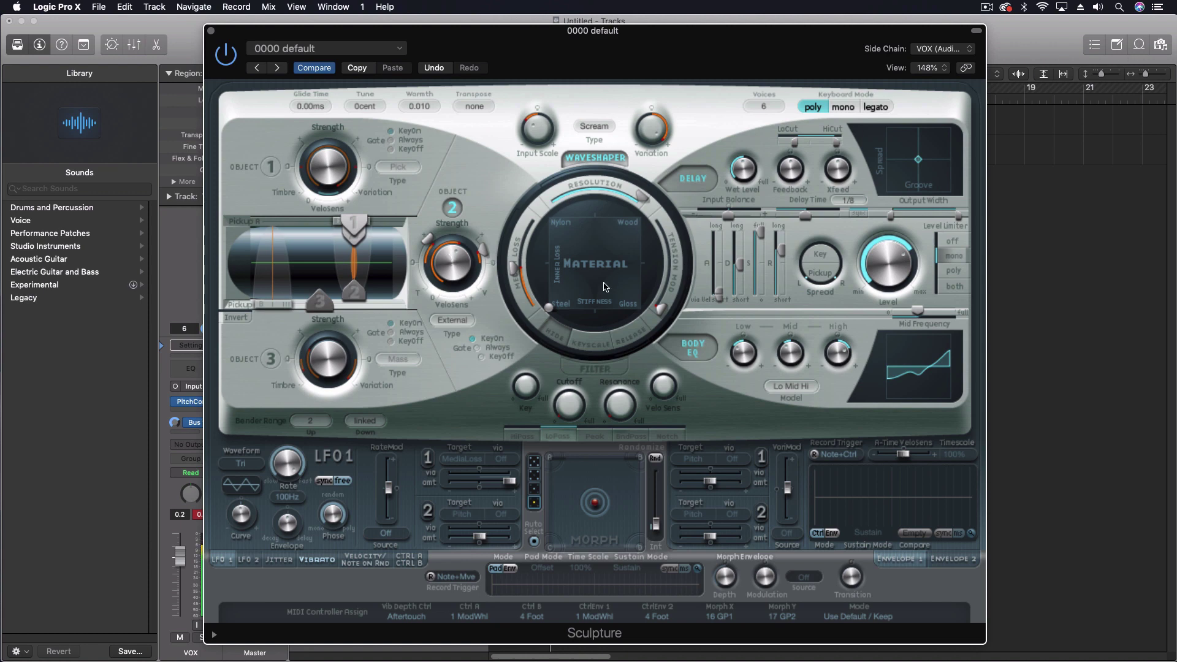
# Consult the Sculpture help on the excite table for objects 1 and 2, reading the External type's controls, and close it
pyautogui.press('super+/')
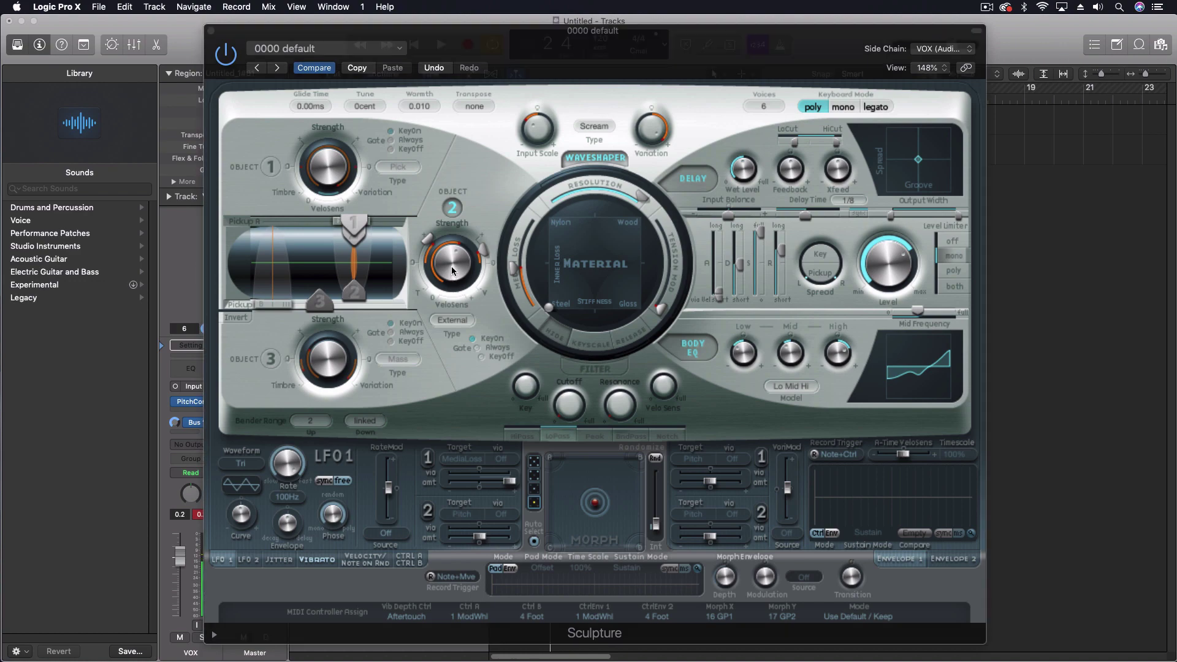
pyautogui.moveTo(809, 65); pyautogui.dragTo(514, 93)
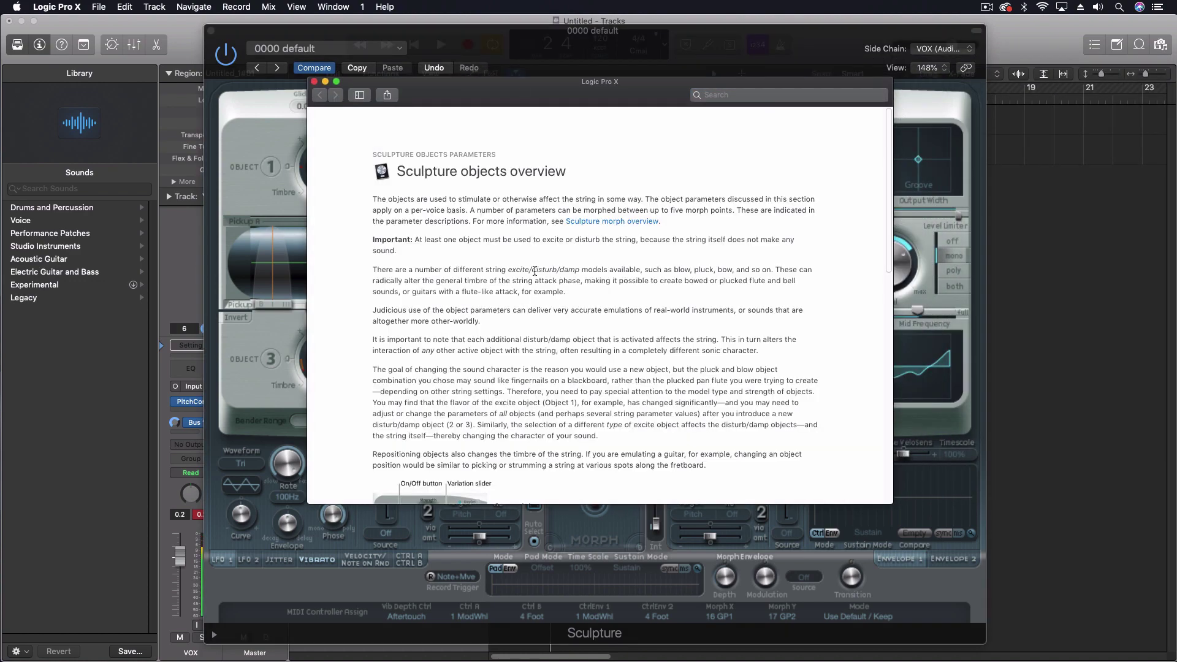
pyautogui.scroll(-10, 535, 270)
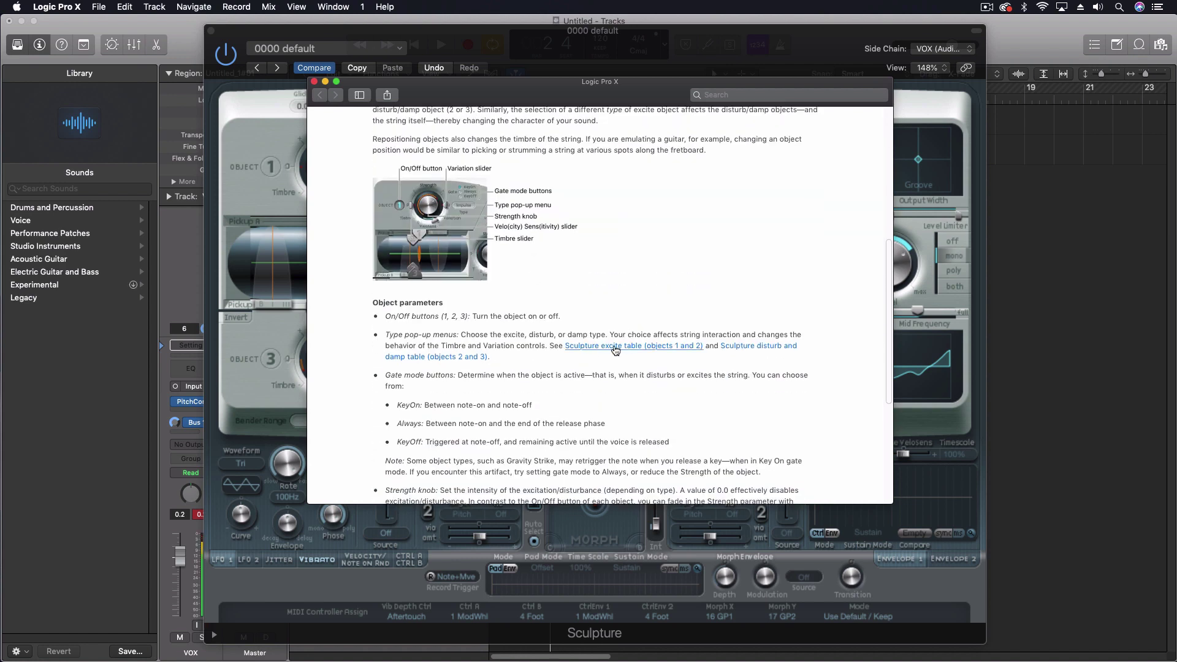
pyautogui.click(646, 346)
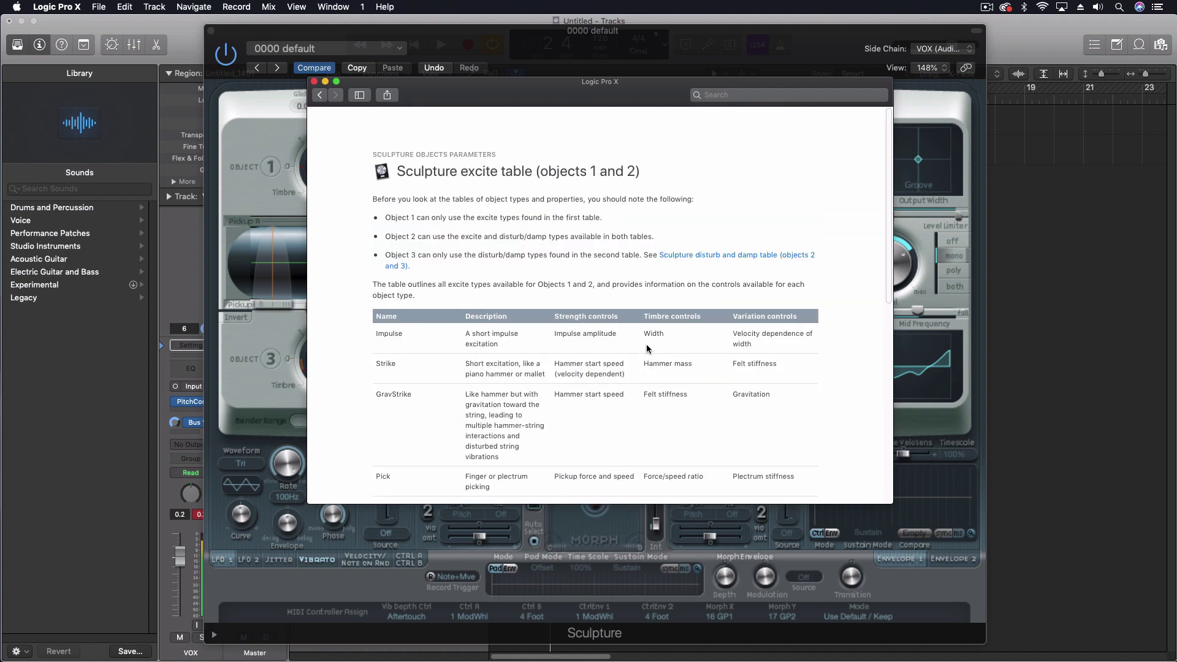
pyautogui.scroll(-15, 635, 325)
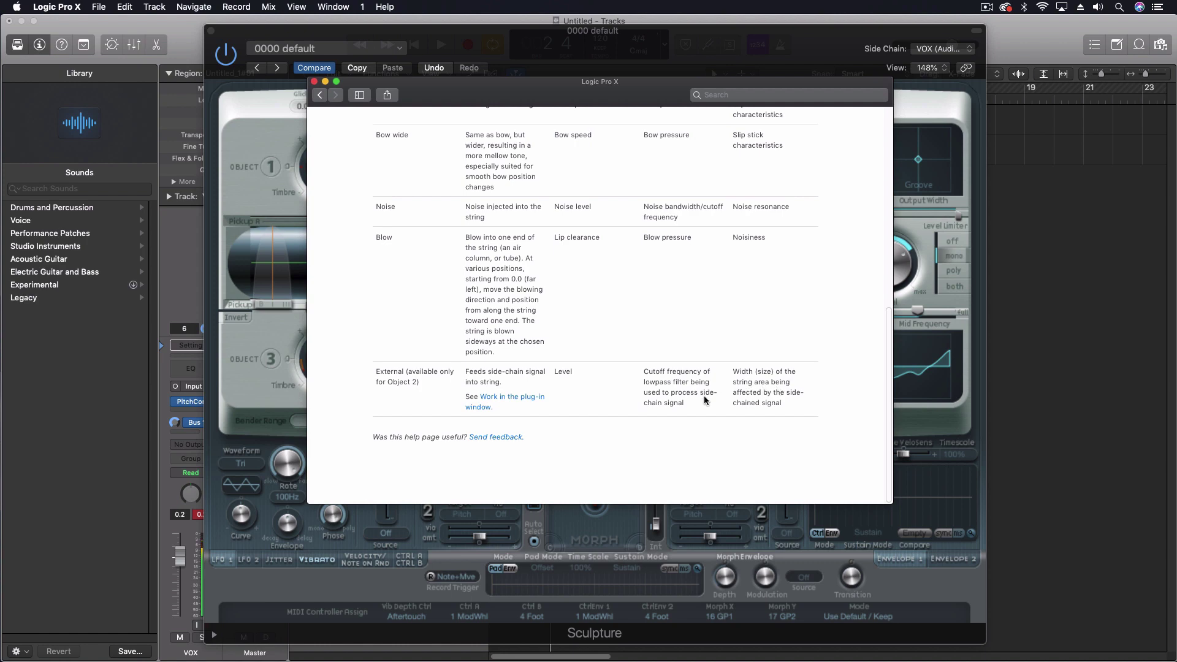
pyautogui.click(314, 82)
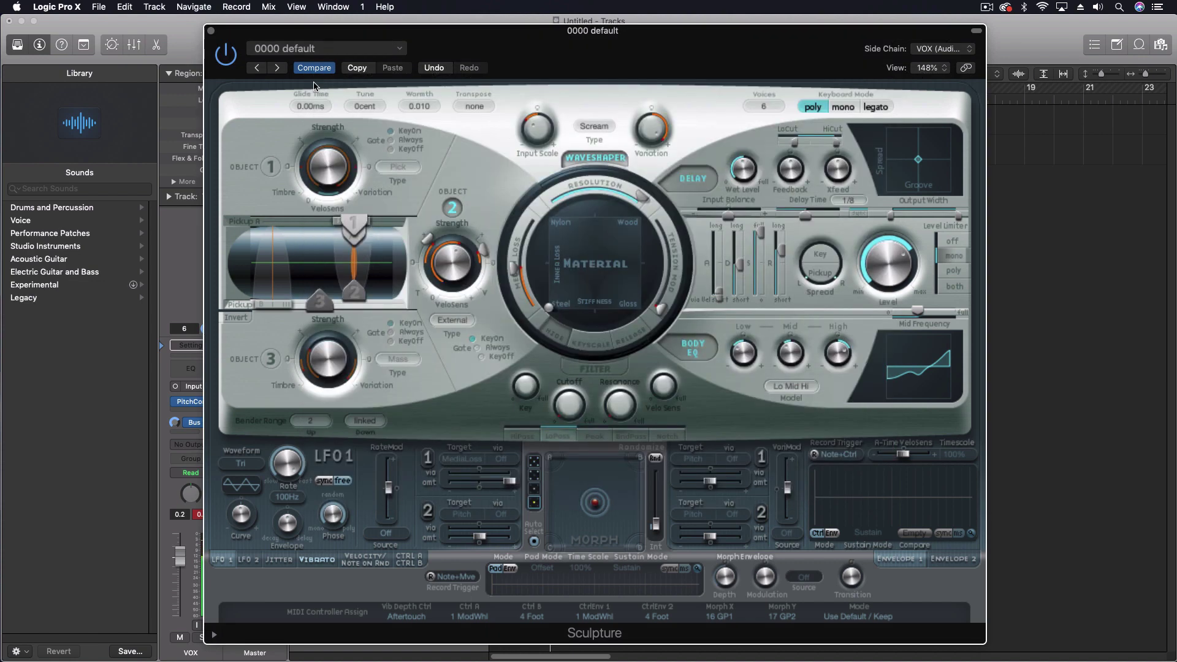
# Adjust Object 2's Timbre and Variation sliders to shape the side-chained signal's cutoff and width
pyautogui.moveTo(426, 244)
pyautogui.moveTo(426, 270); pyautogui.dragTo(427, 230)
pyautogui.moveTo(427, 283); pyautogui.dragTo(430, 223)
pyautogui.moveTo(490, 273); pyautogui.dragTo(451, 268)
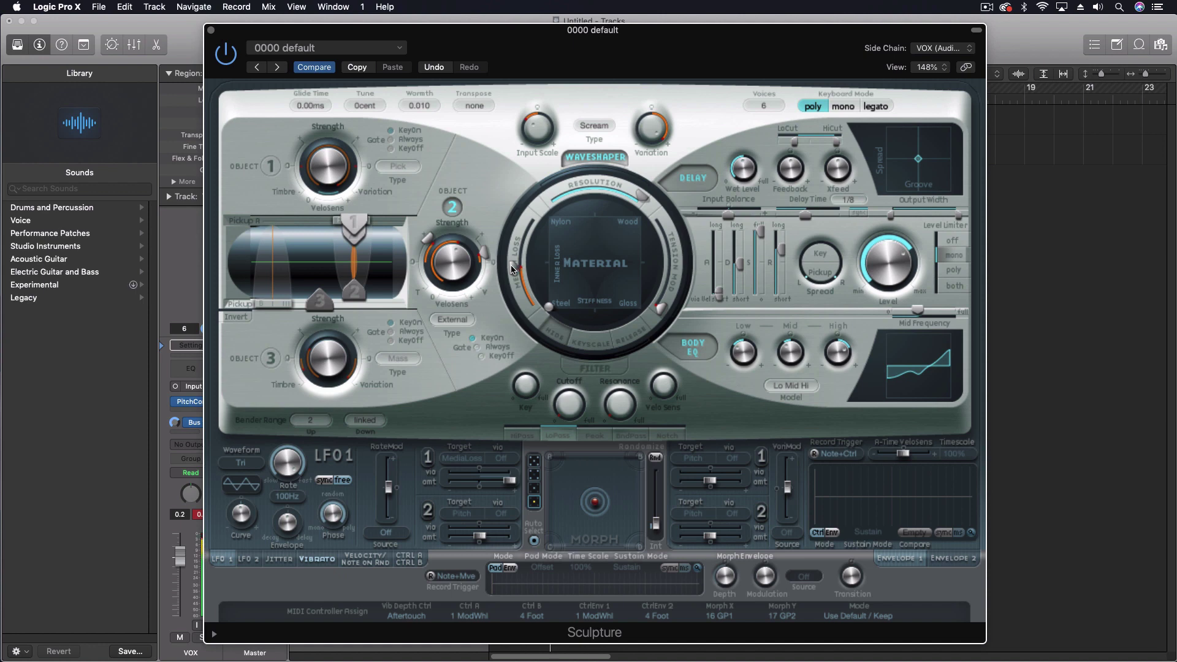
# Raise the string's Media Loss and shift Pickup B slightly toward the string's middle
pyautogui.moveTo(512, 269); pyautogui.dragTo(523, 218)
pyautogui.moveTo(549, 306); pyautogui.dragTo(564, 319)
pyautogui.moveTo(280, 307); pyautogui.dragTo(297, 307)
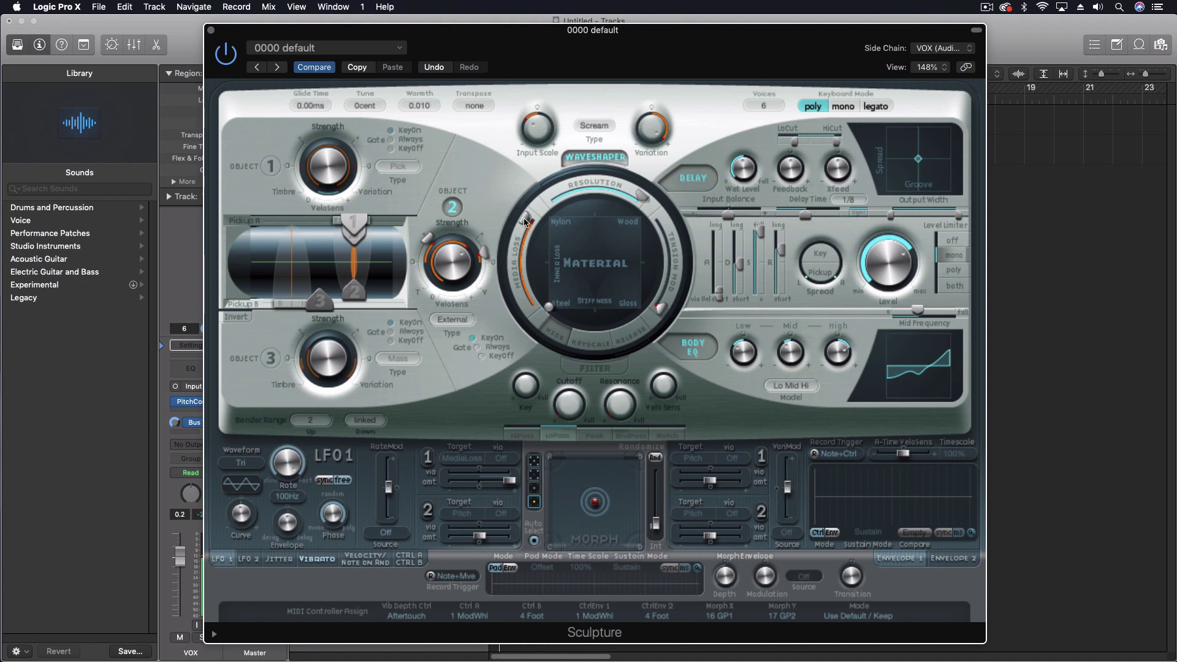
# Reposition Object 2 near the middle of the string and lower the string's Media Loss
pyautogui.moveTo(525, 222); pyautogui.dragTo(514, 251)
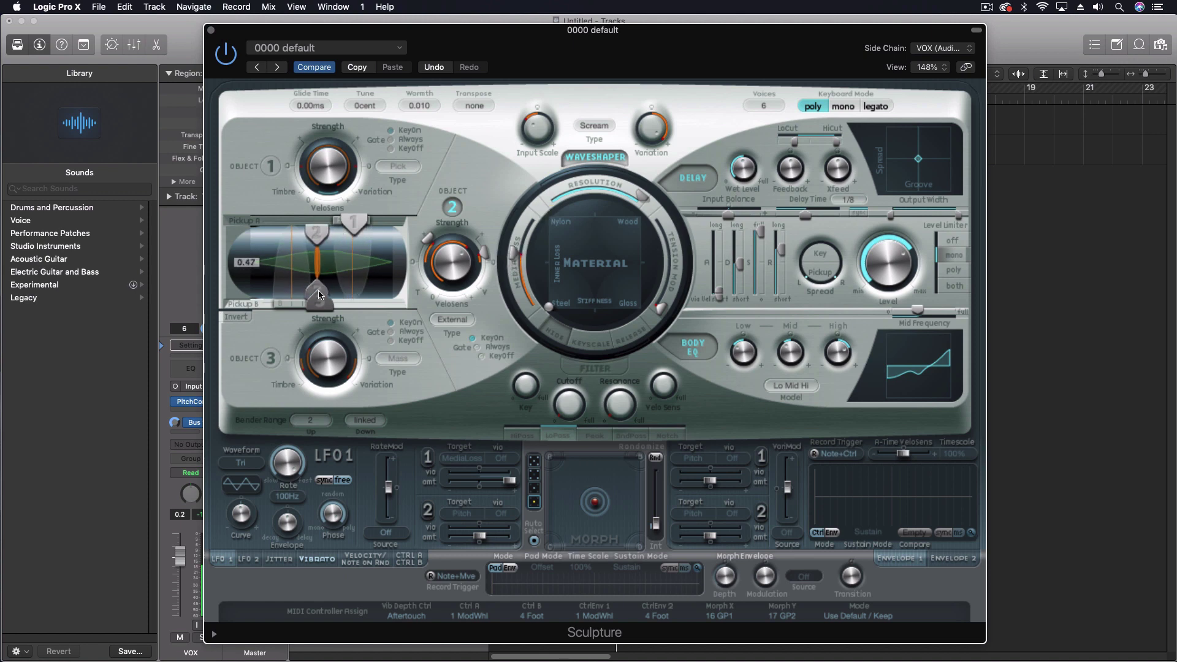
pyautogui.moveTo(329, 290); pyautogui.dragTo(291, 304)
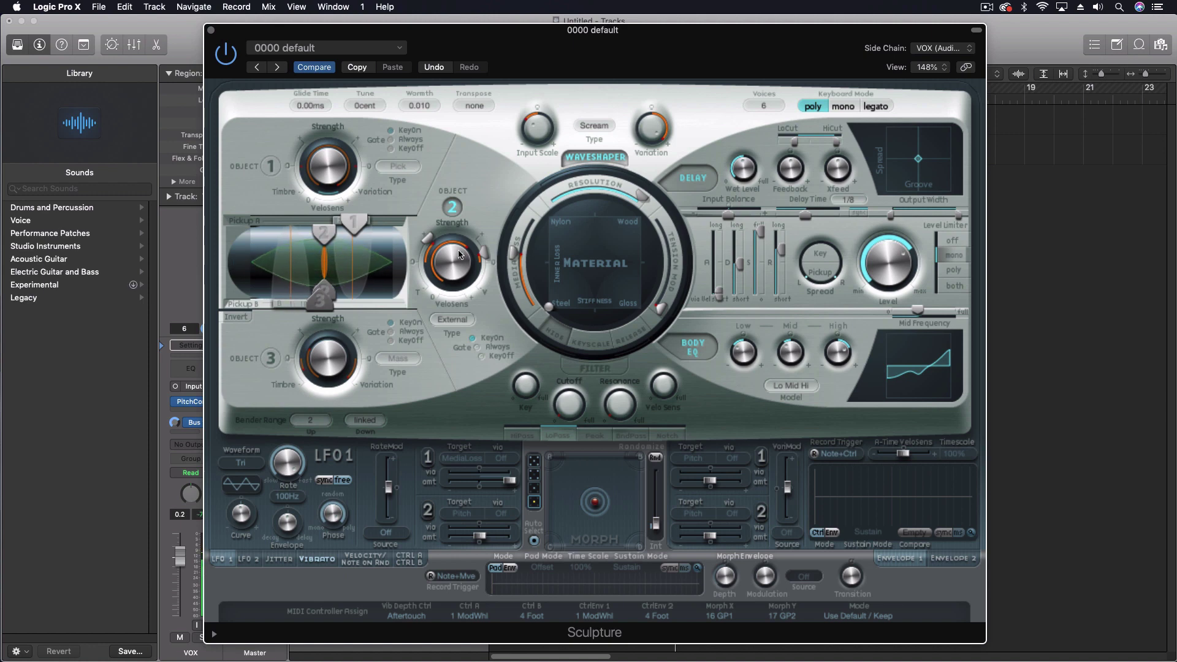
pyautogui.moveTo(516, 249)
pyautogui.mouseDown()
pyautogui.moveTo(515, 288)
pyautogui.moveTo(517, 264)
pyautogui.mouseUp()
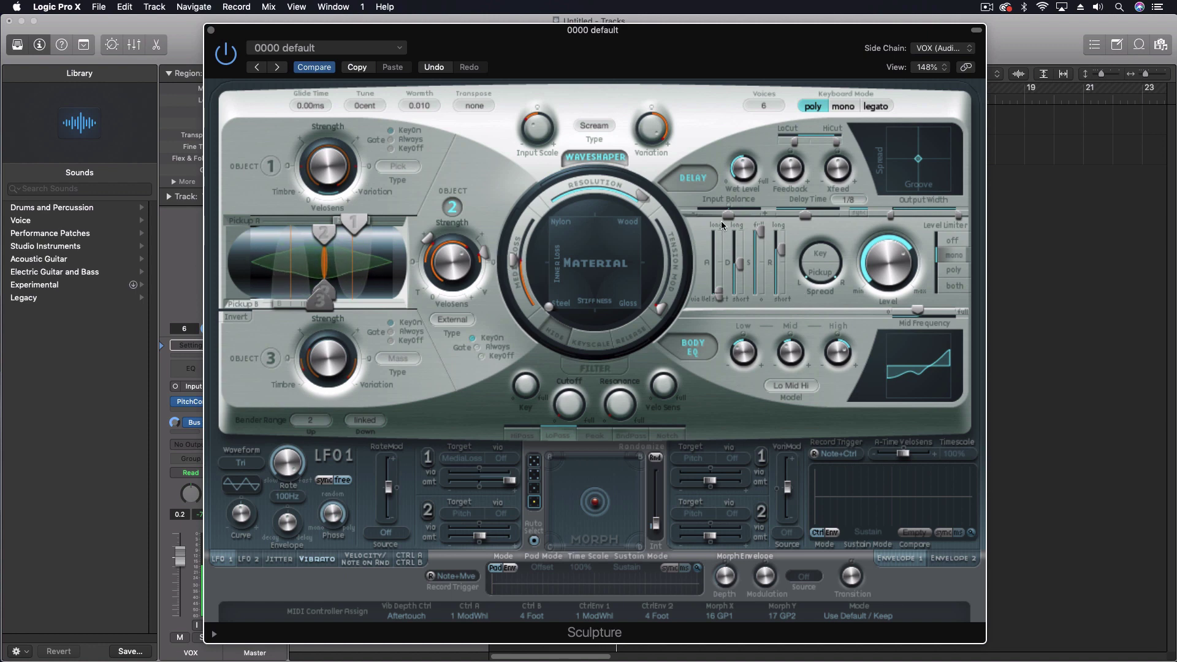
# Set the delay's Feedback to about 36% and its Delay Time to 1/4
pyautogui.moveTo(789, 168); pyautogui.dragTo(790, 160)
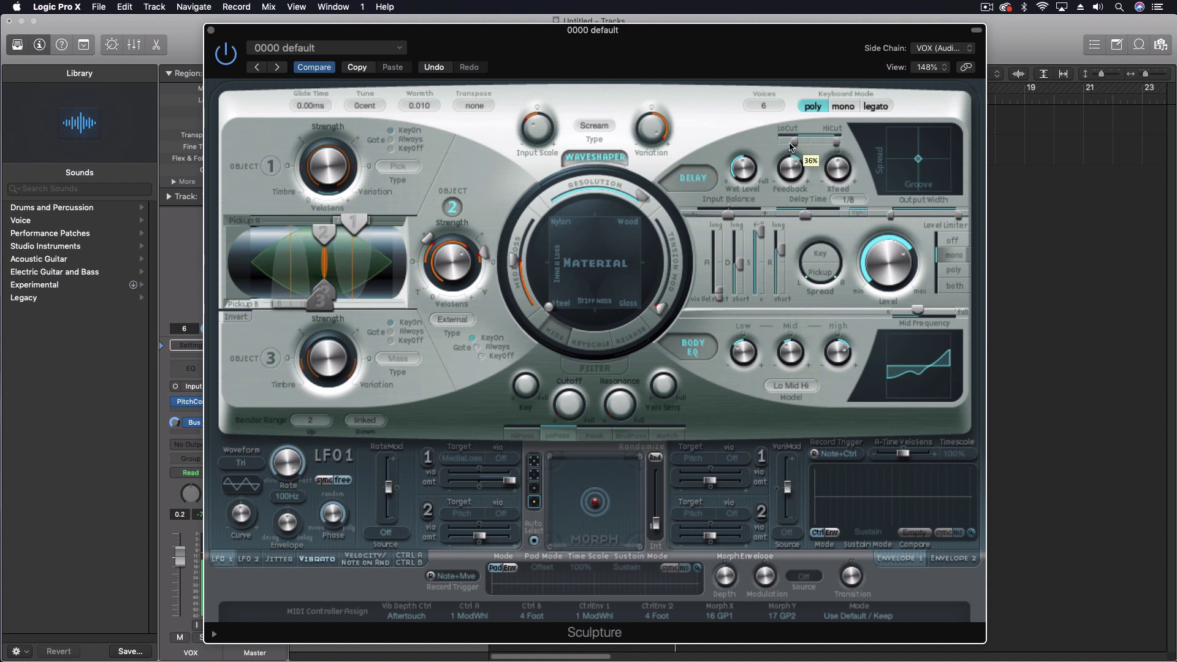
pyautogui.moveTo(791, 141); pyautogui.dragTo(790, 141)
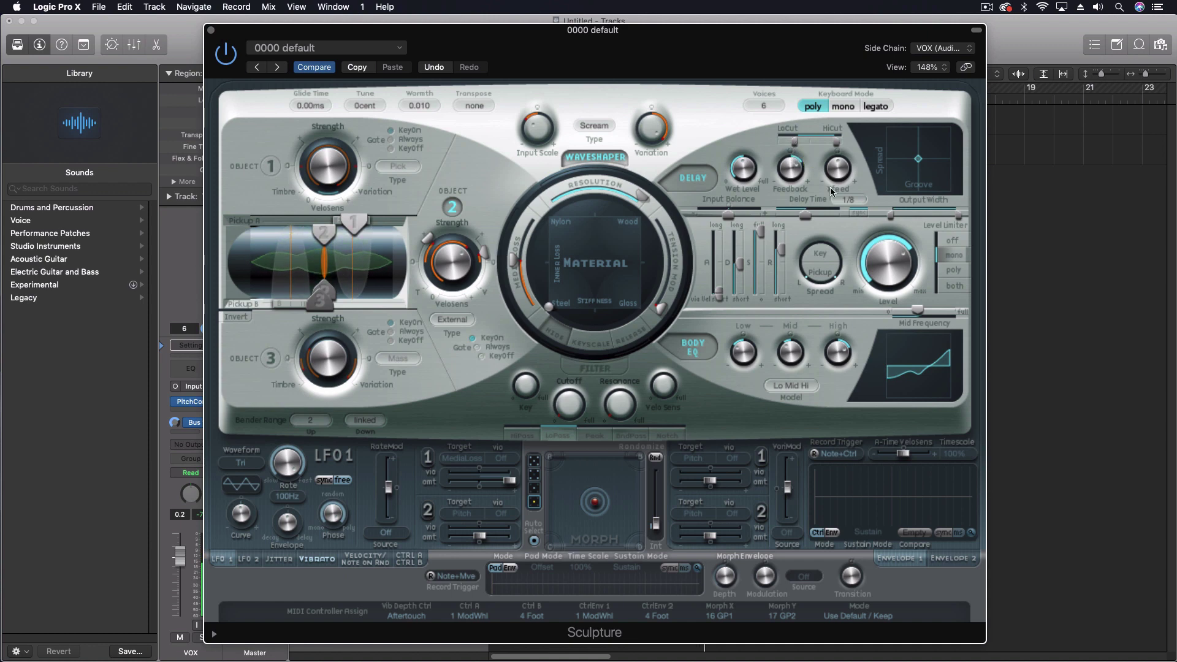
pyautogui.moveTo(806, 216); pyautogui.dragTo(814, 212)
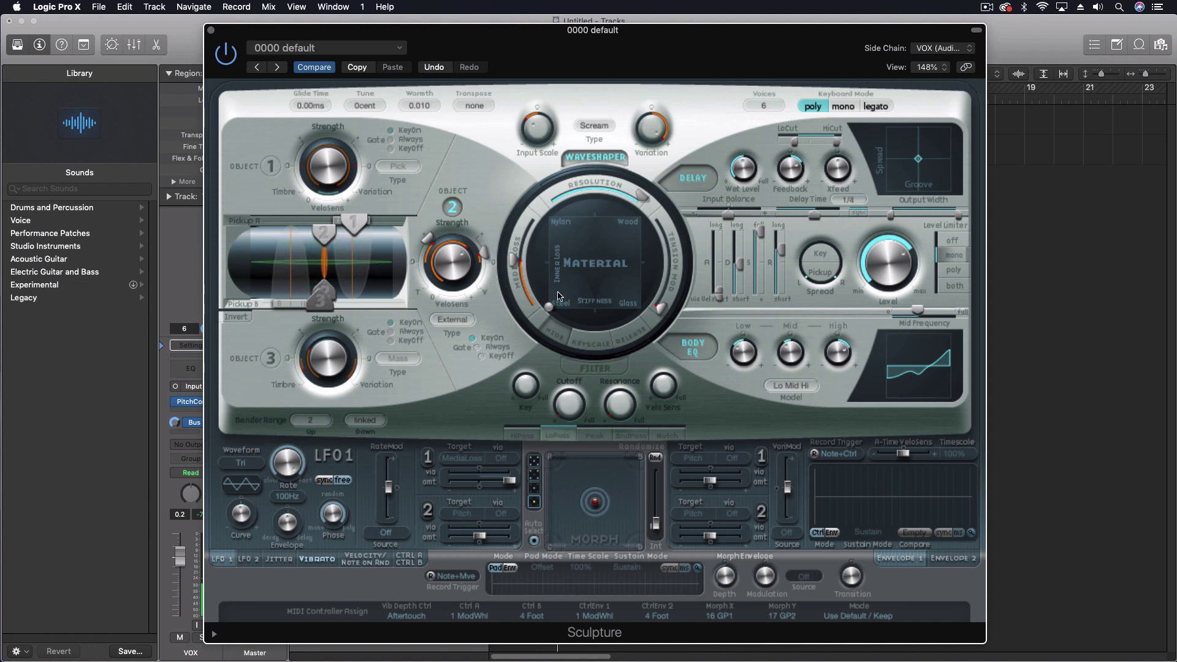
# Move the string's material point to the Glass corner and fine-tune its Media Loss
pyautogui.moveTo(553, 308); pyautogui.dragTo(650, 315)
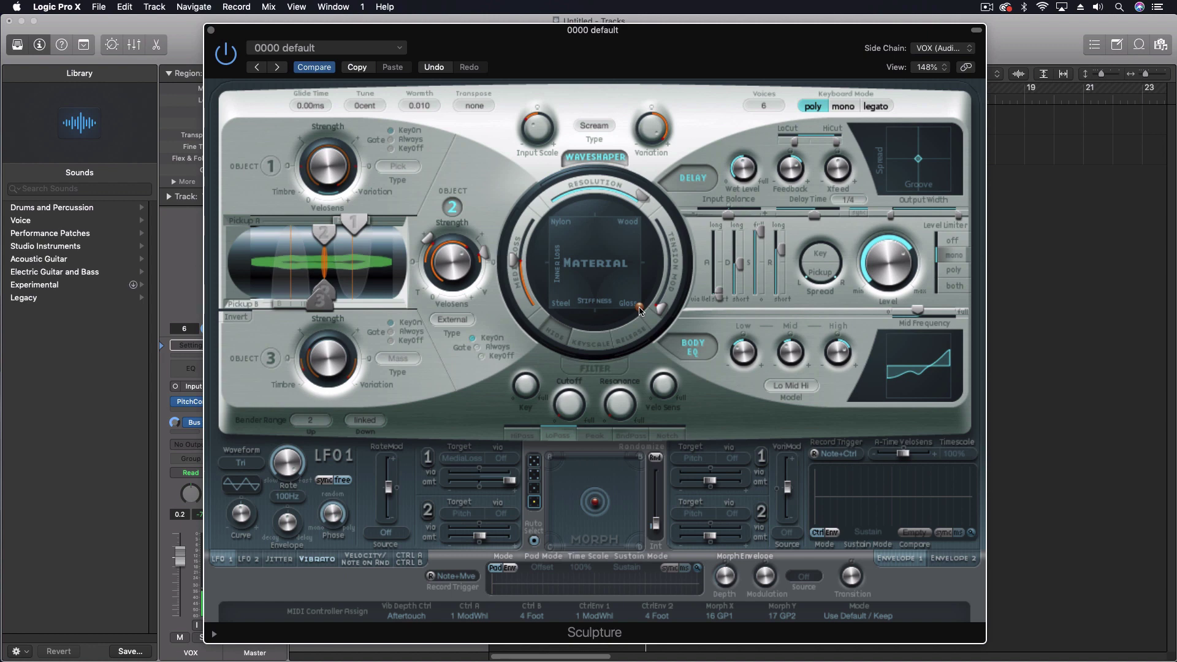
pyautogui.moveTo(514, 261)
pyautogui.mouseDown()
pyautogui.moveTo(517, 279)
pyautogui.moveTo(515, 260)
pyautogui.mouseUp()
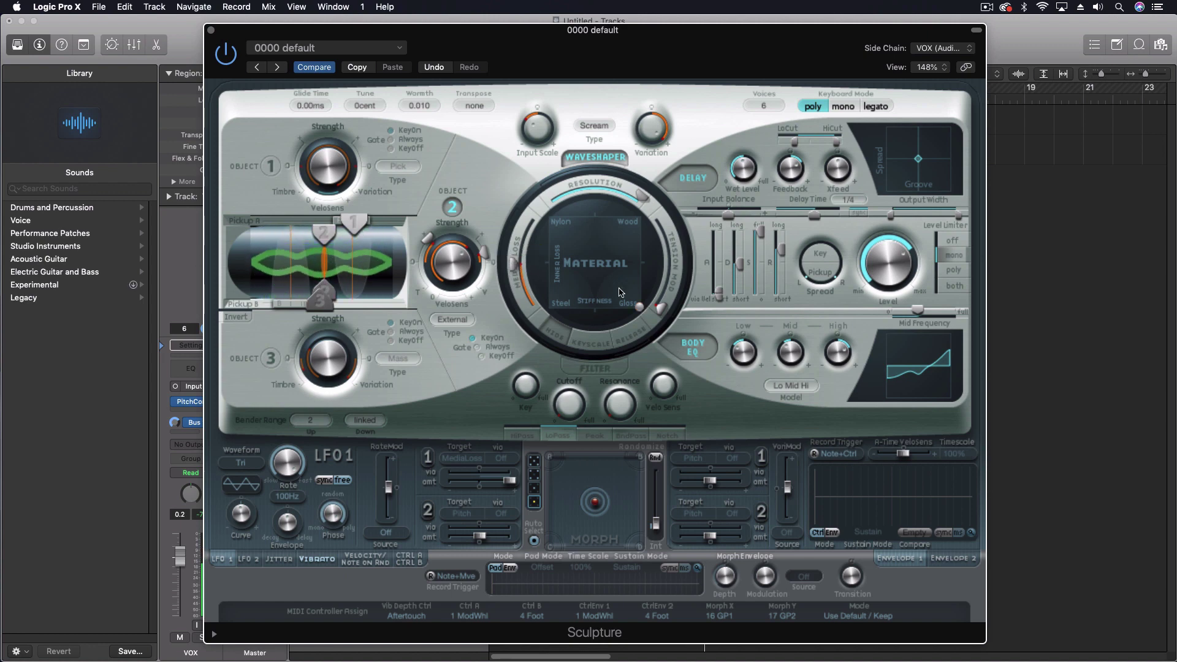
# Try the string's material point at the Nylon corner, and at the edge midway between Steel and Glass
pyautogui.moveTo(639, 311); pyautogui.dragTo(550, 220)
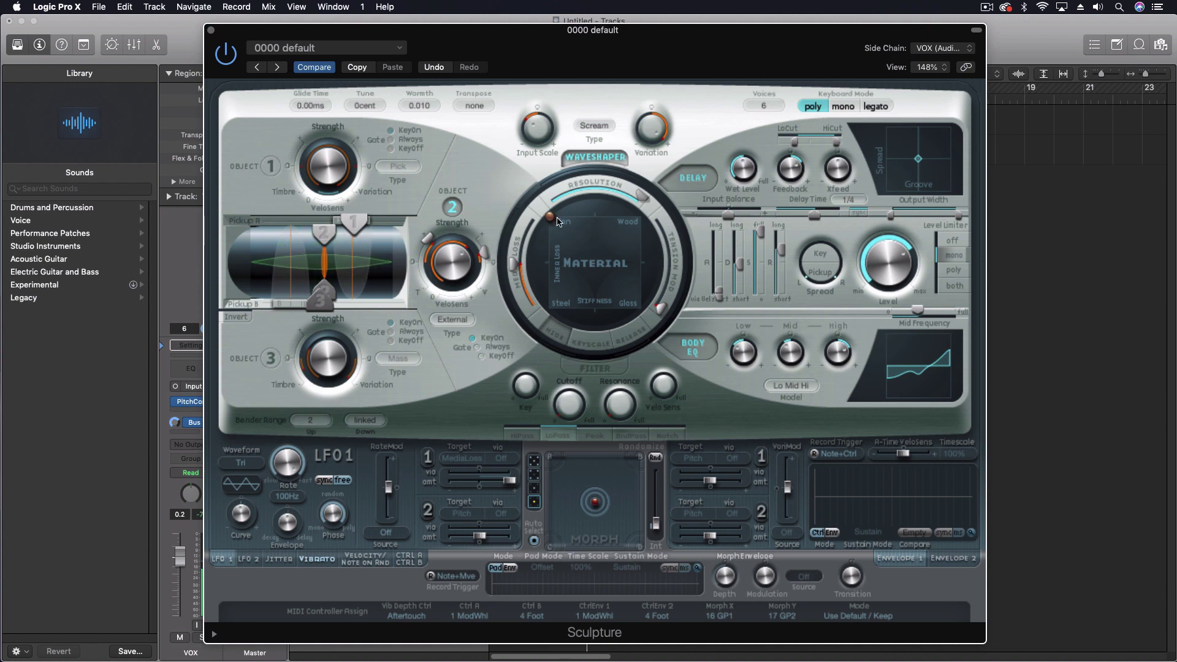
pyautogui.moveTo(551, 219); pyautogui.dragTo(597, 294)
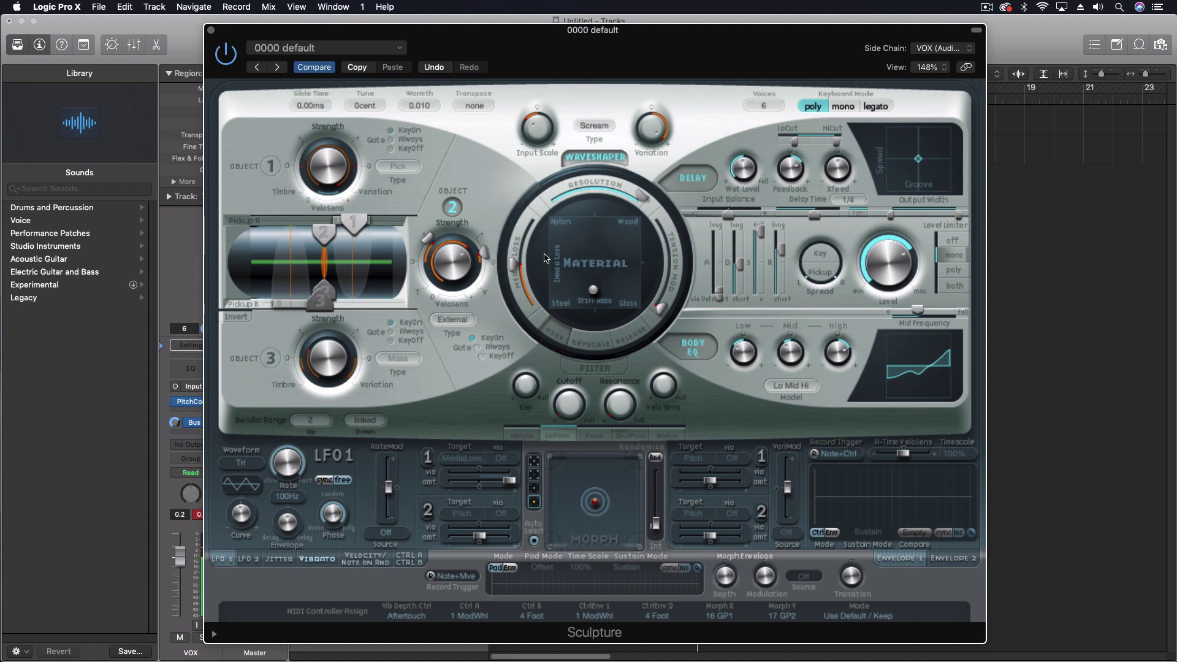
# Move the Sculpture window aside and insert the Modulator MIDI effect on the 0000 default track, scaling its window to 76%
pyautogui.moveTo(460, 47); pyautogui.dragTo(461, 56)
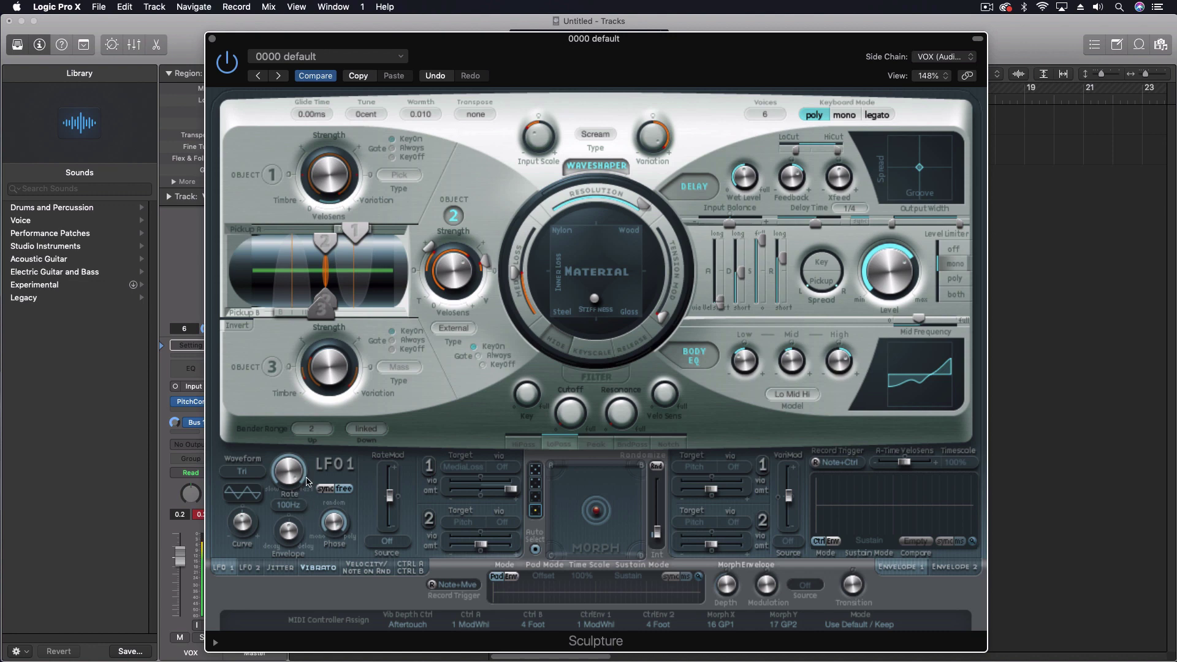
pyautogui.moveTo(432, 56); pyautogui.dragTo(637, 54)
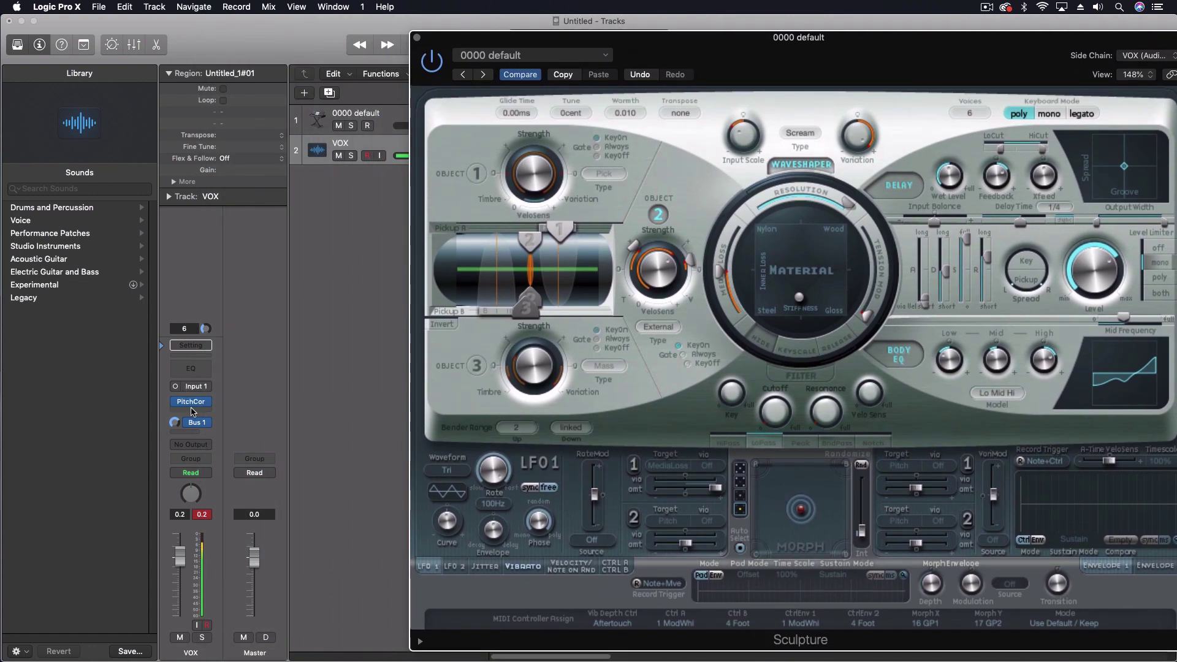
pyautogui.click(368, 115)
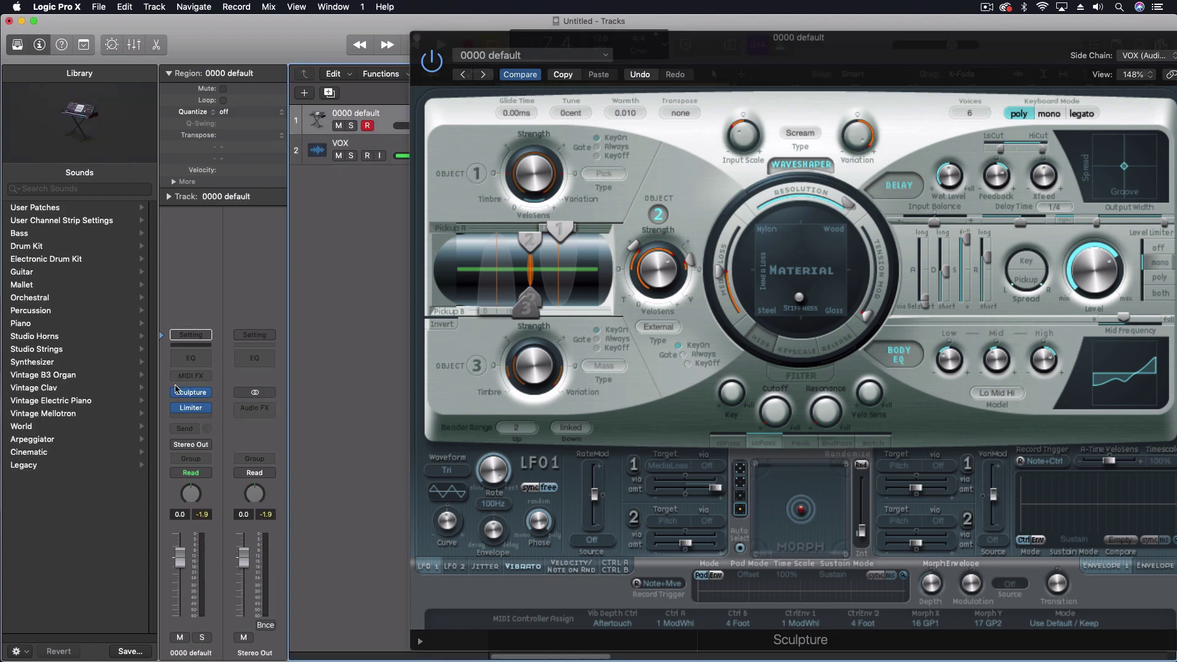
pyautogui.click(191, 375)
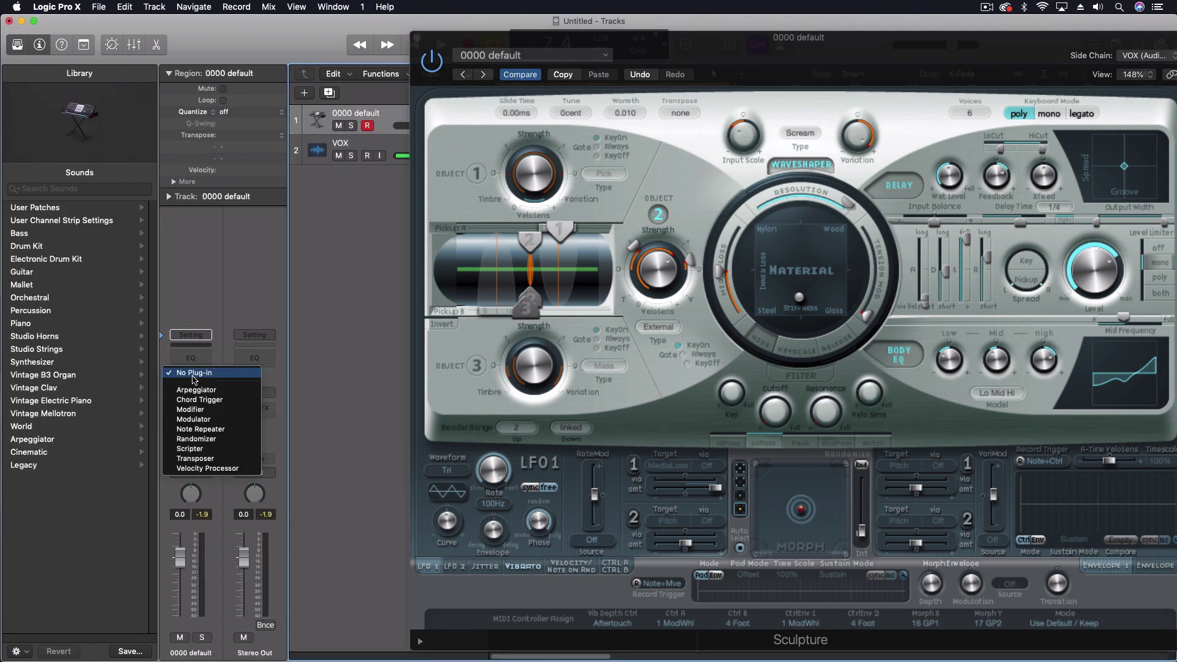
pyautogui.click(197, 423)
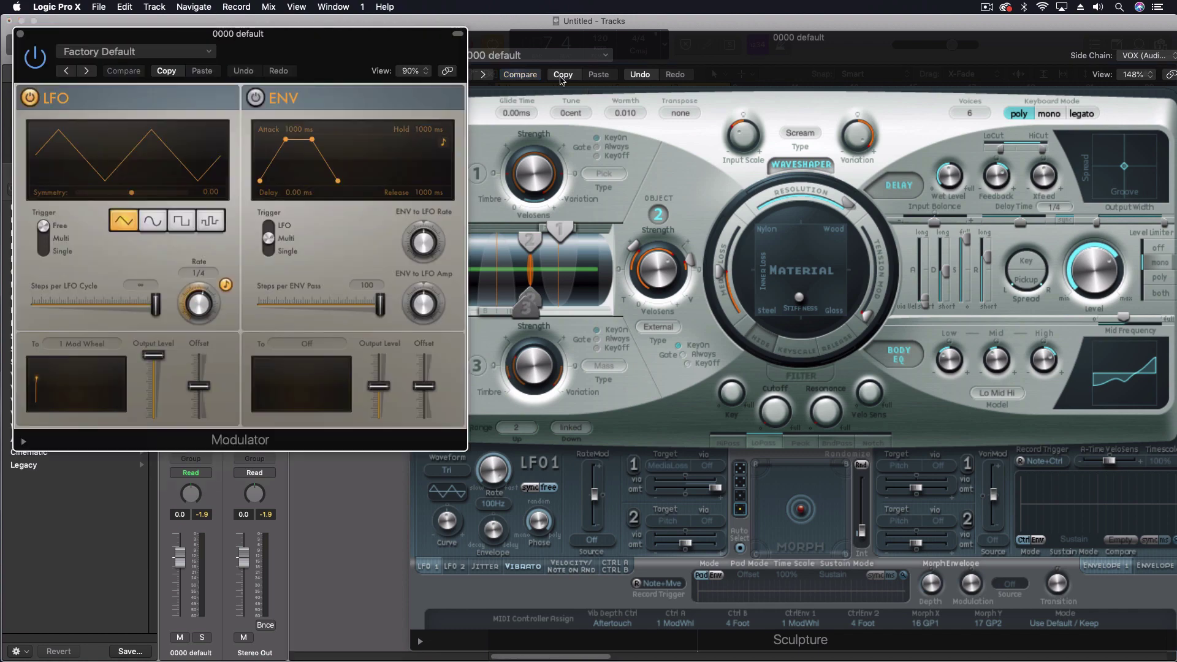
pyautogui.moveTo(467, 446); pyautogui.dragTo(397, 396)
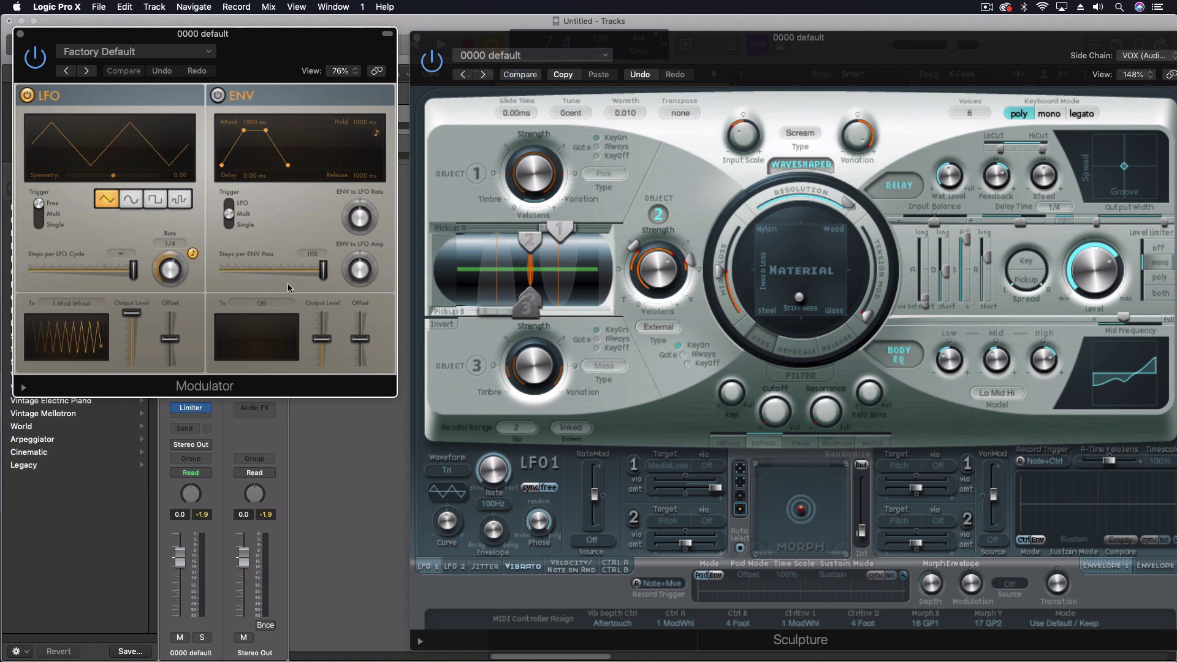
# Assign the Modulator's LFO output to Object 2's position on the Sculpture string by learning the plug-in parameter
pyautogui.click(82, 306)
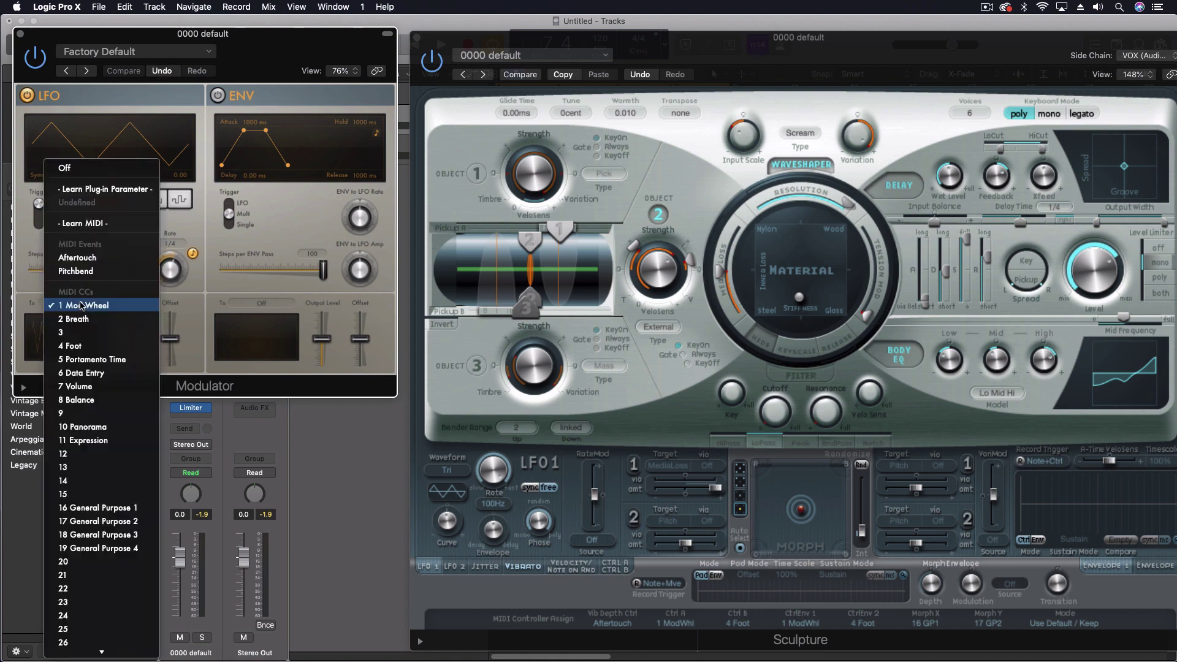
pyautogui.click(103, 192)
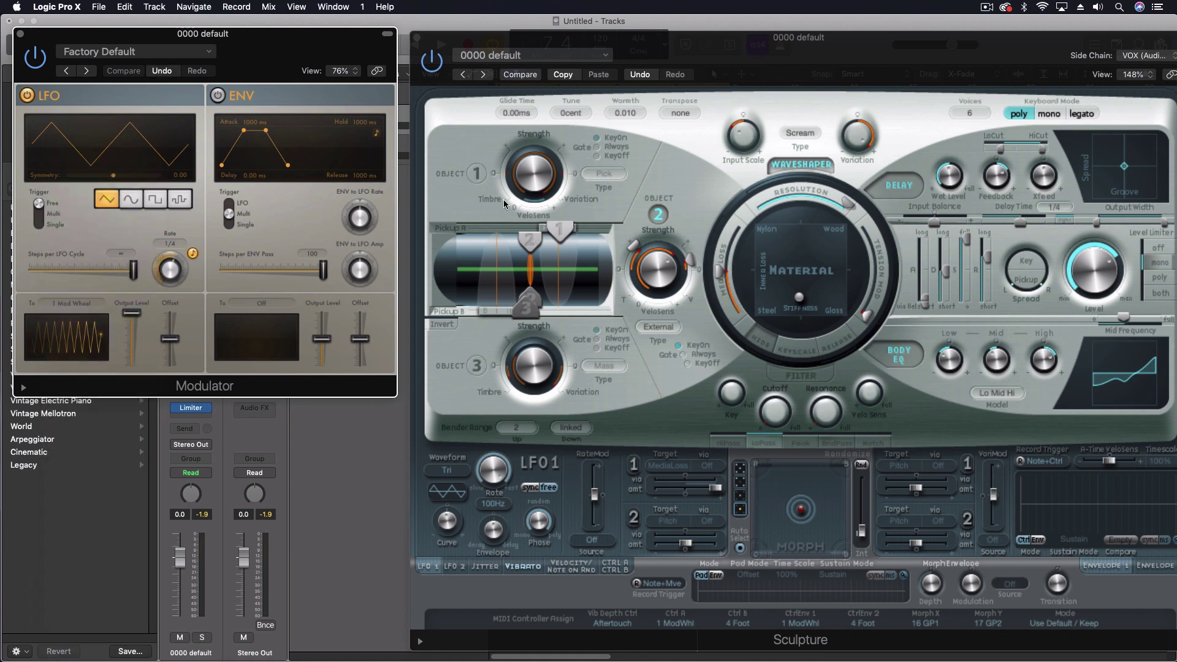
pyautogui.moveTo(535, 246); pyautogui.dragTo(468, 242)
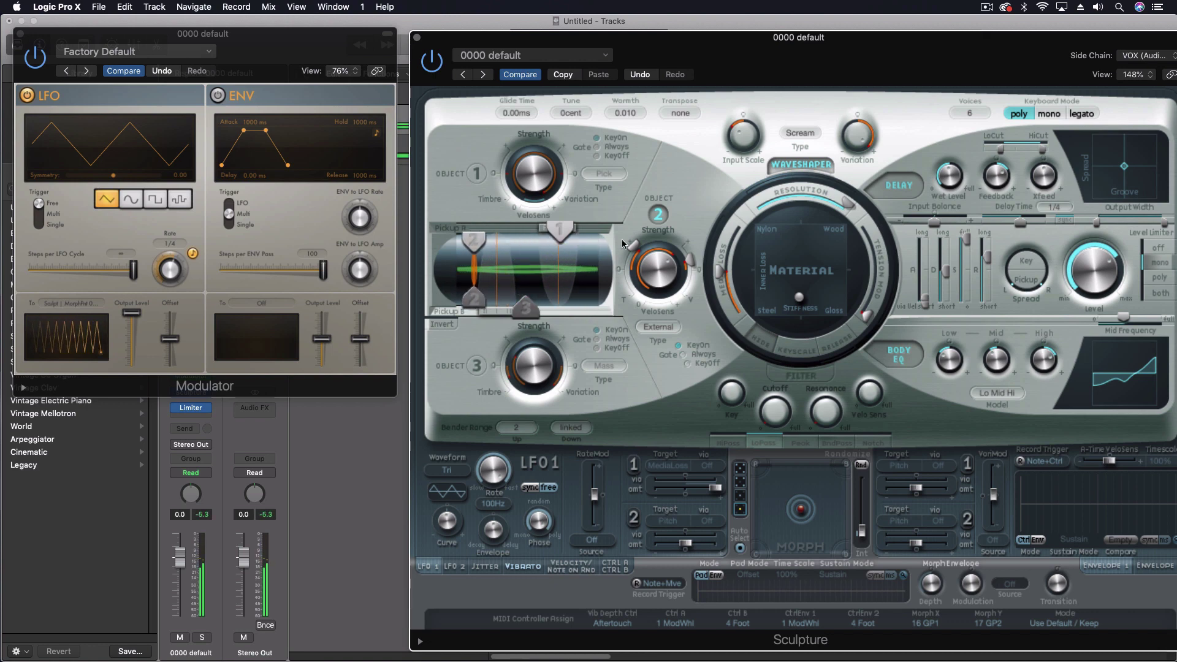
# Set the string's Media Loss to about 0.34
pyautogui.moveTo(720, 275)
pyautogui.moveTo(720, 275); pyautogui.dragTo(722, 294)
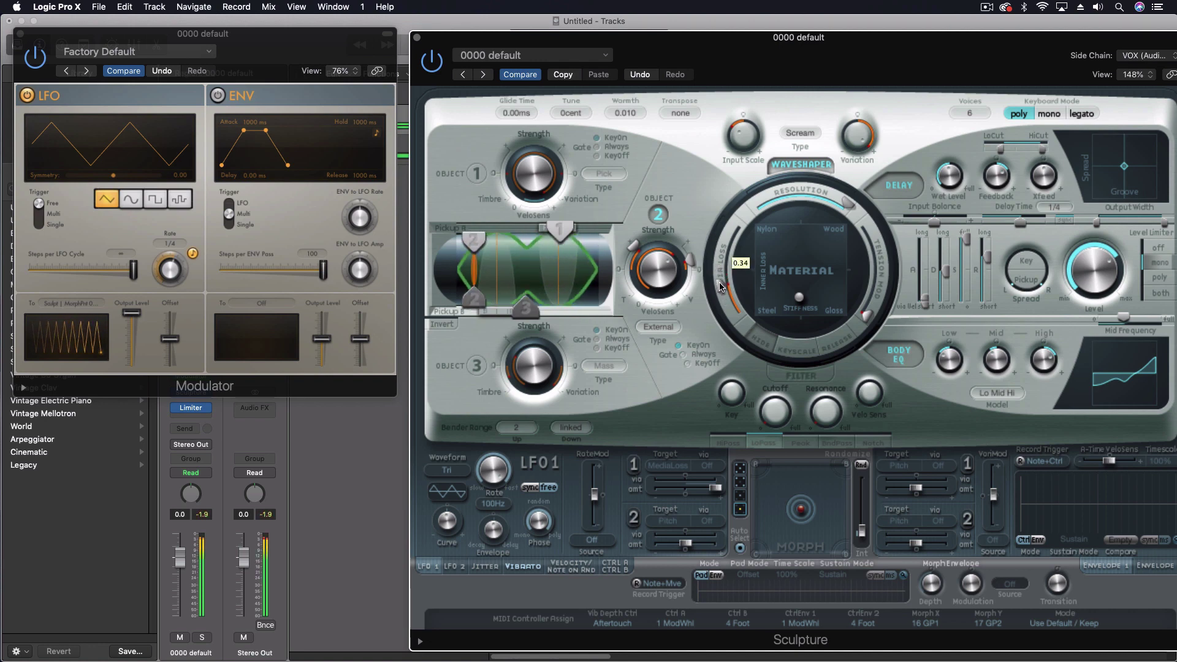
# Move the string's material point to the Steel corner and shift Object 2 slightly toward the string's middle
pyautogui.moveTo(799, 296); pyautogui.dragTo(760, 299)
pyautogui.moveTo(805, 306); pyautogui.dragTo(743, 326)
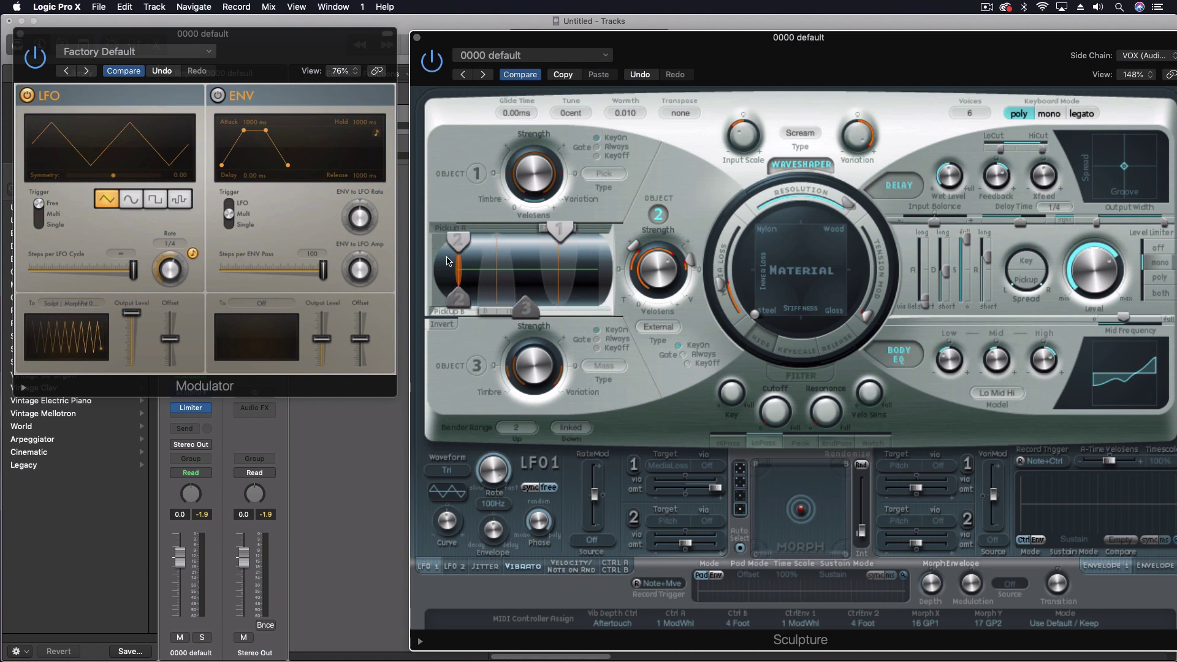
pyautogui.moveTo(448, 262); pyautogui.dragTo(467, 262)
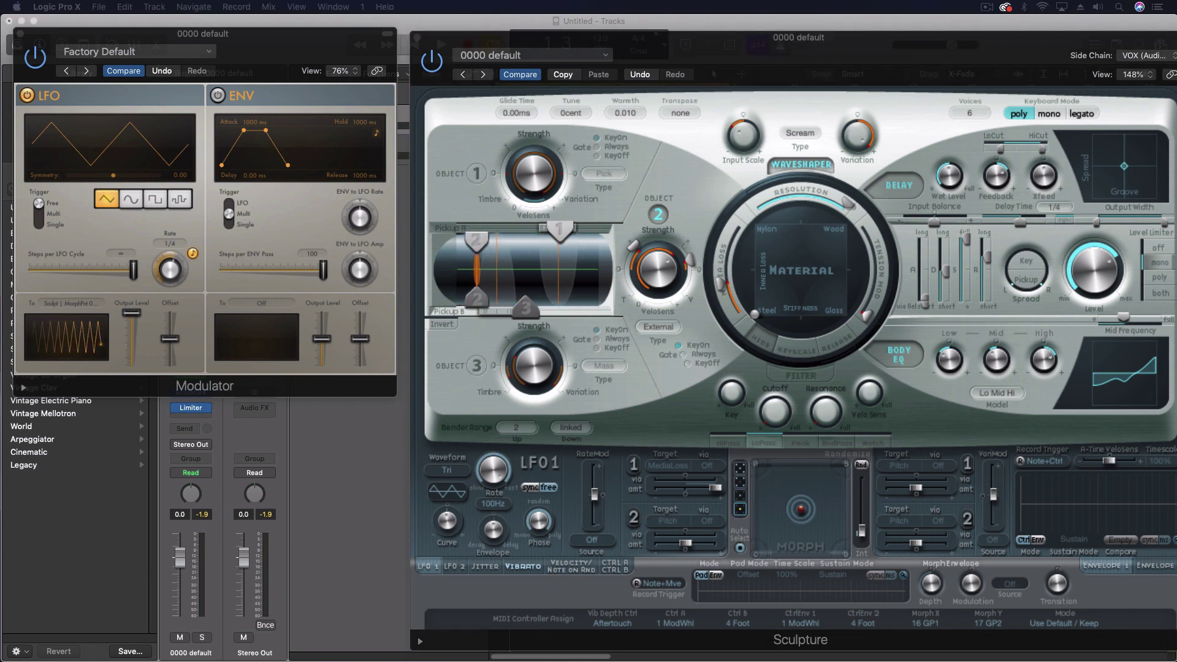